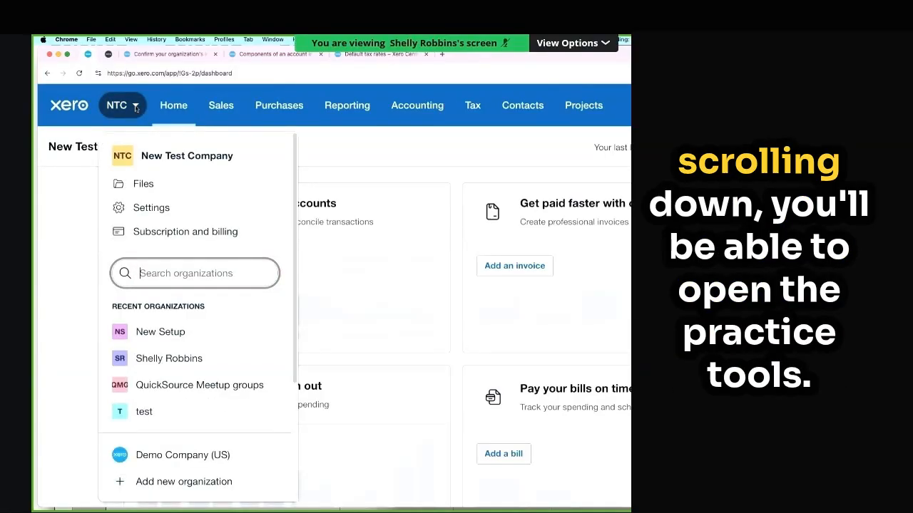
- Open Xero HQ from the organization's practice tools to reach the practice client list
scroll(264, 427, "down", 5)
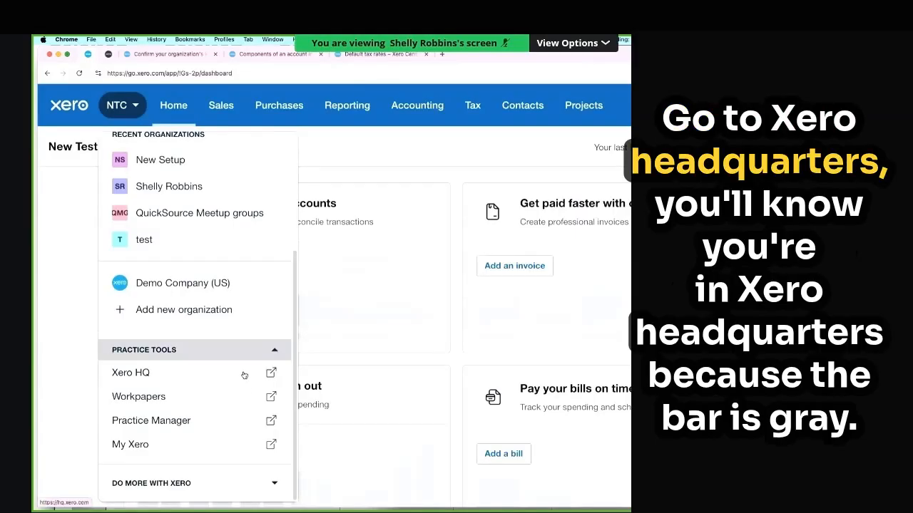
left_click(108, 56)
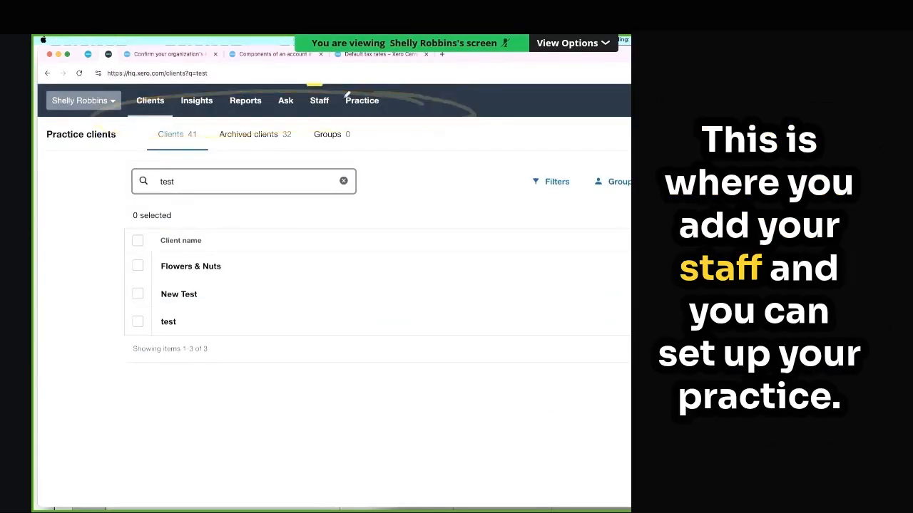
left_click_drag(345, 98, 316, 77)
left_click_drag(389, 90, 384, 104)
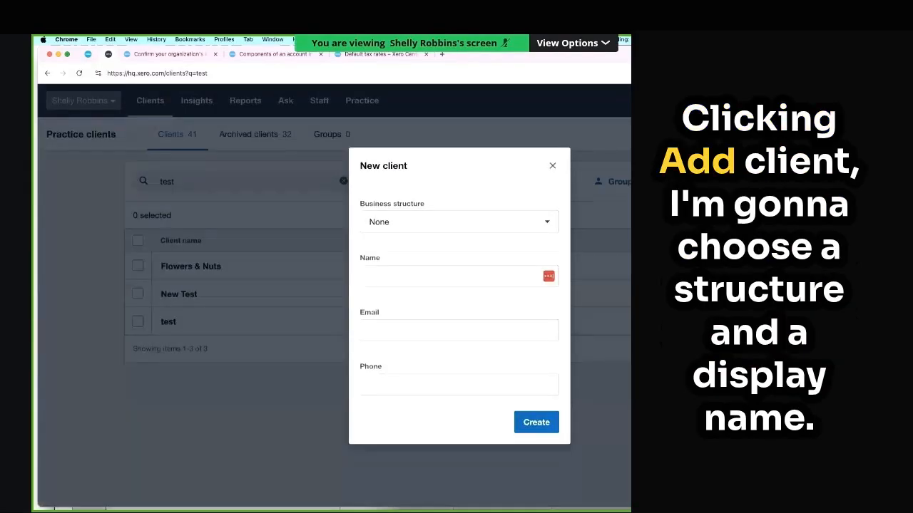
- Create a new client with the Individual/Sole Proprietor business structure and enter the client's name
left_click(459, 222)
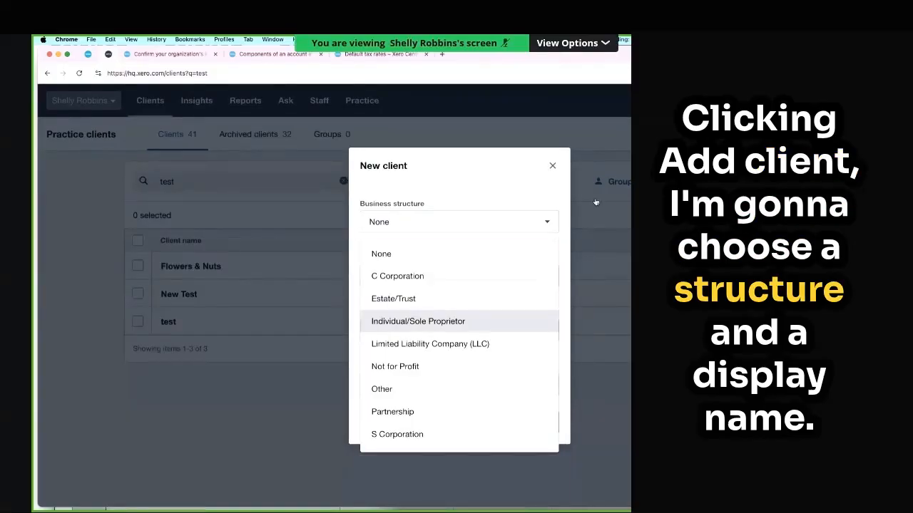
left_click(463, 321)
key("Tab")
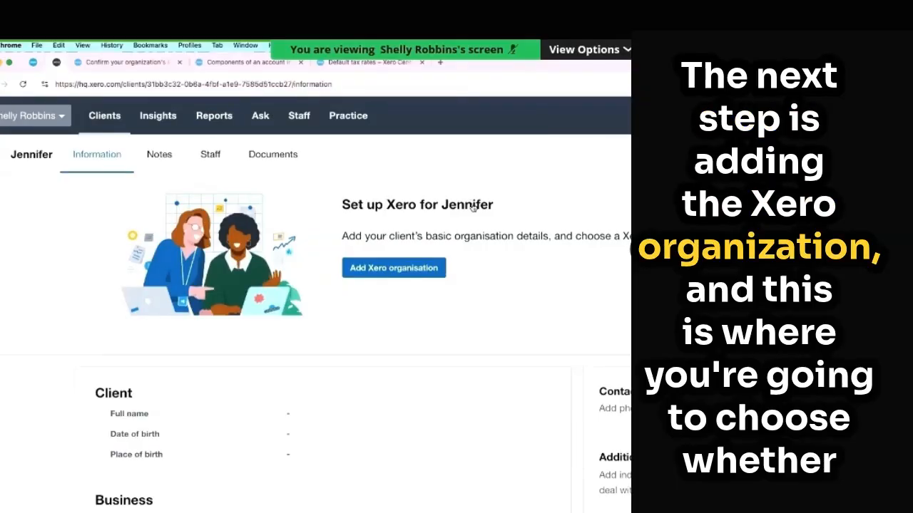
- Add a Xero organisation for the new client using the default chart of accounts template and start its trial
left_click(430, 274)
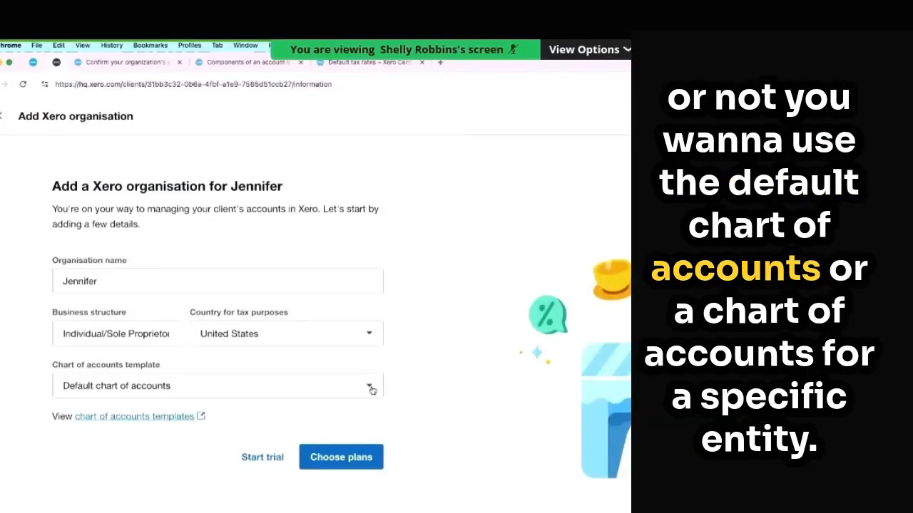
left_click(370, 388)
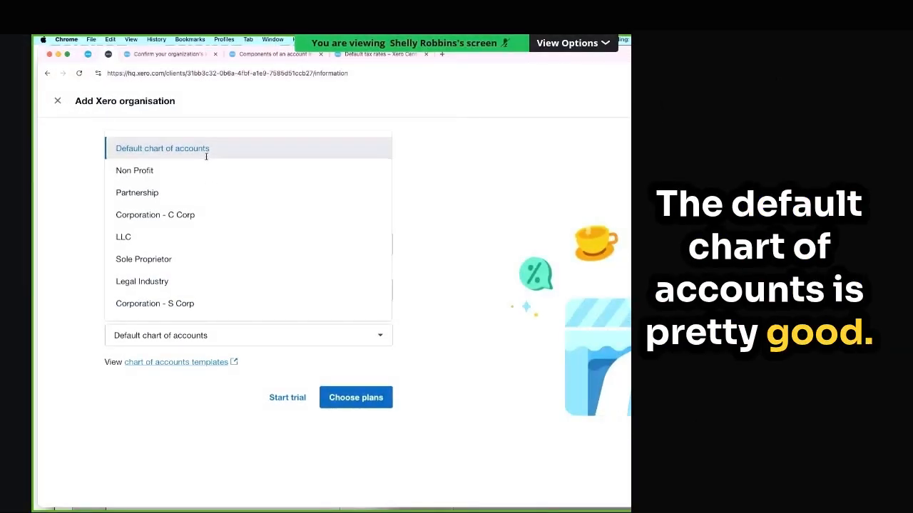
left_click(206, 156)
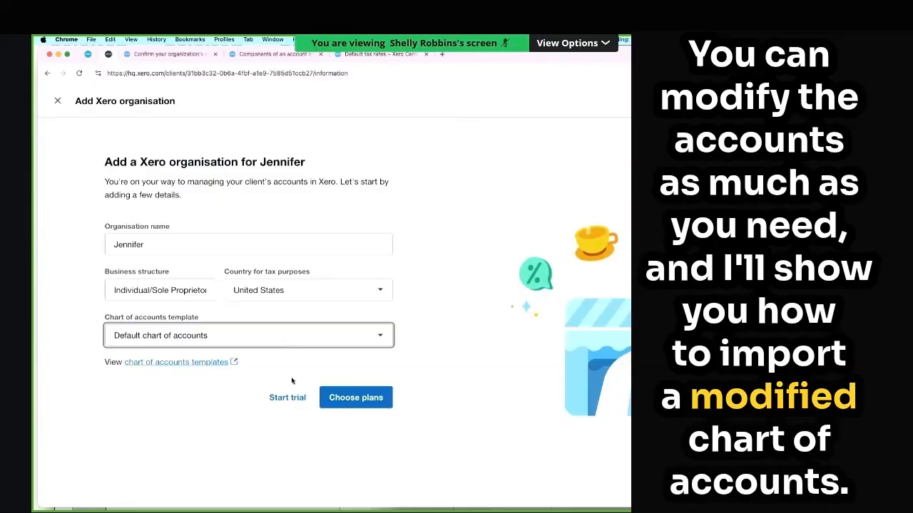
left_click(289, 400)
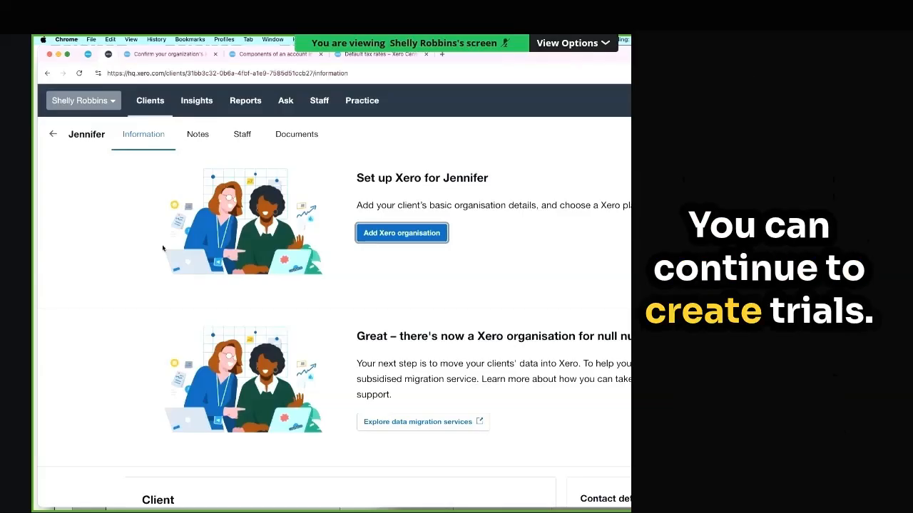
- Return to the practice client list and open the new client's Xero organisation
scroll(163, 249, "down", 1)
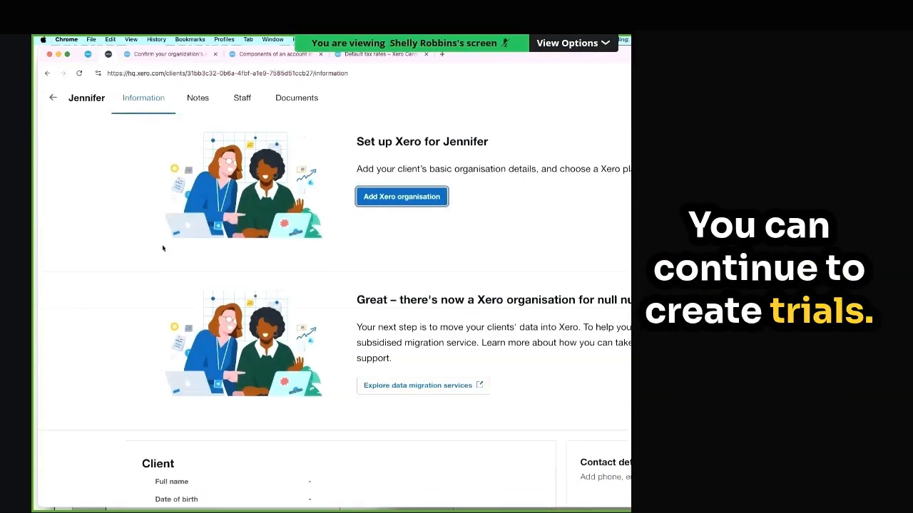
left_click(55, 98)
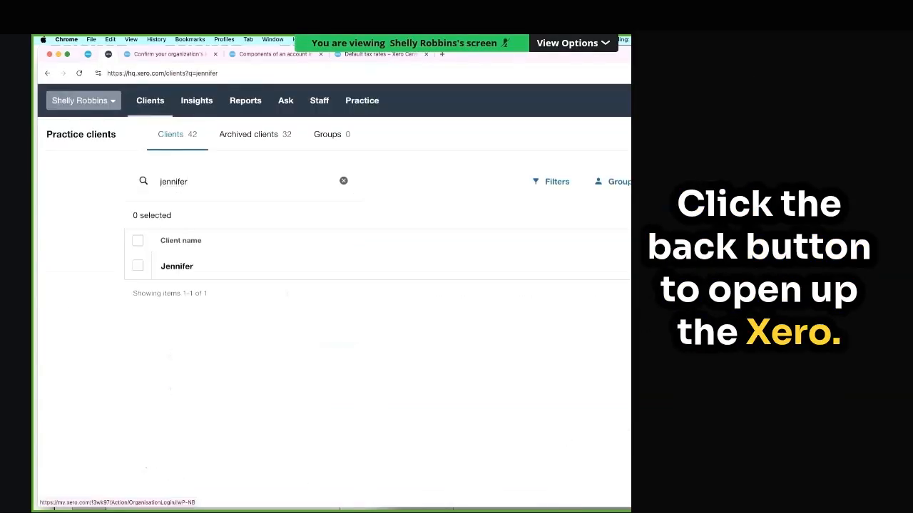
left_click(176, 266)
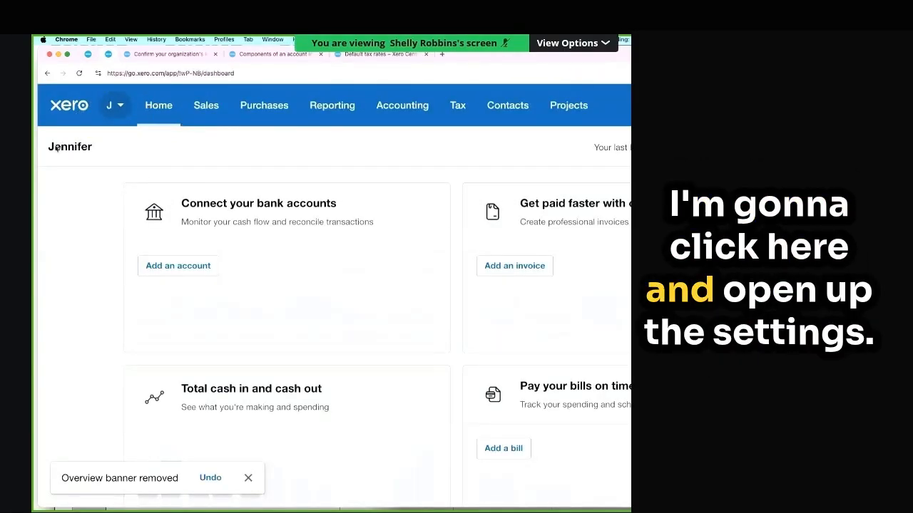
- In the organization's reporting preferences, turn on showing the accounting basis on reports and save the change
left_click(116, 109)
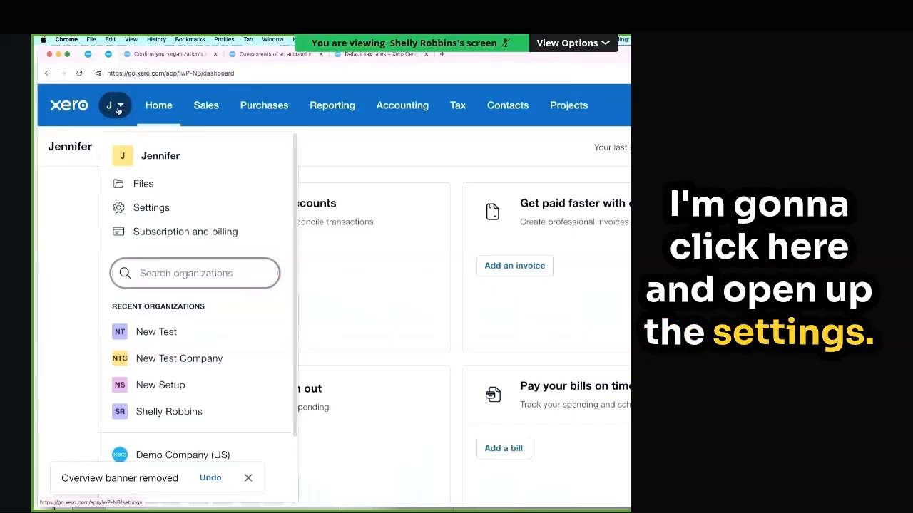
left_click(157, 209)
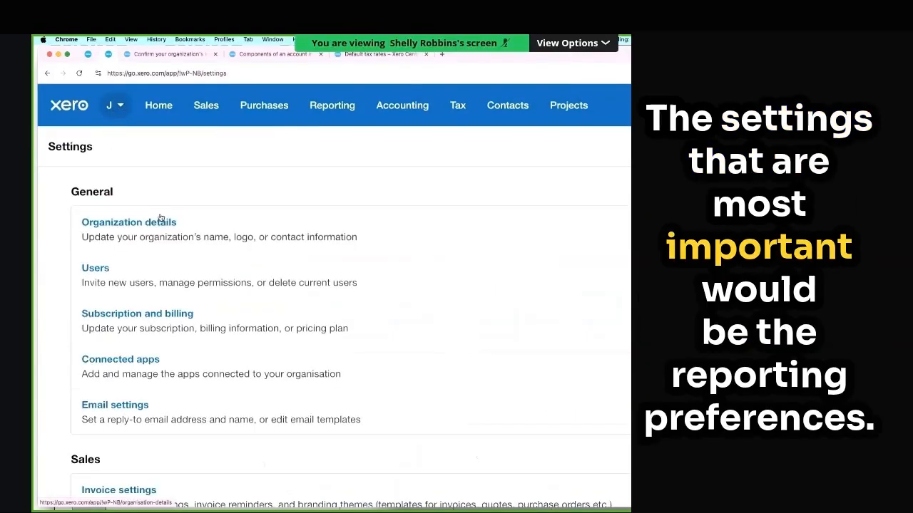
scroll(197, 272, "down", 3)
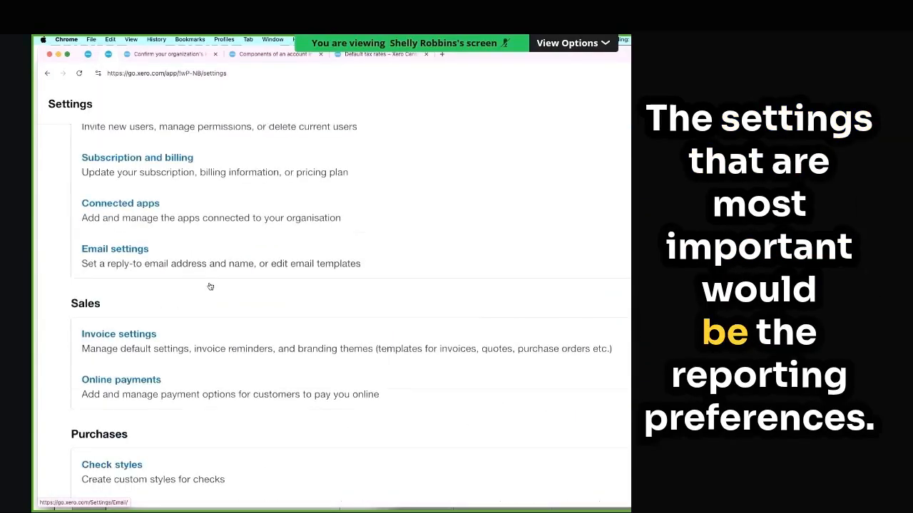
scroll(211, 286, "down", 8)
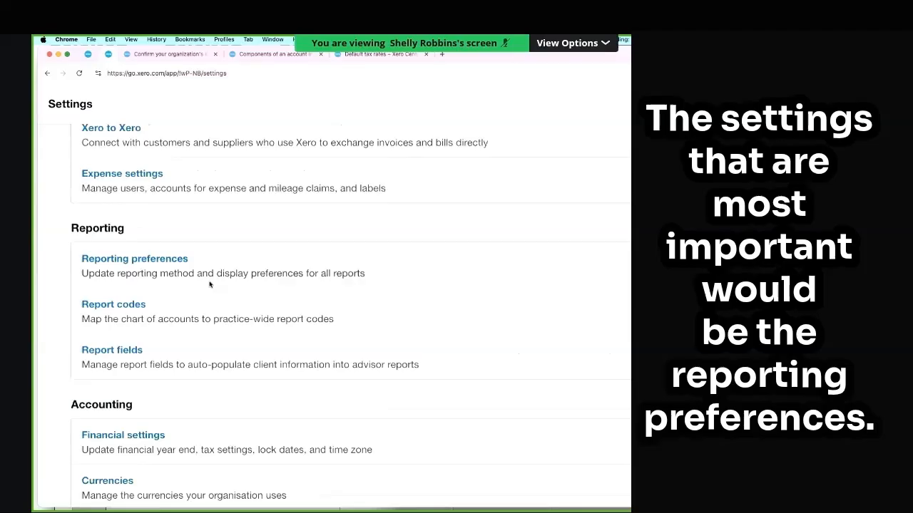
left_click(171, 258)
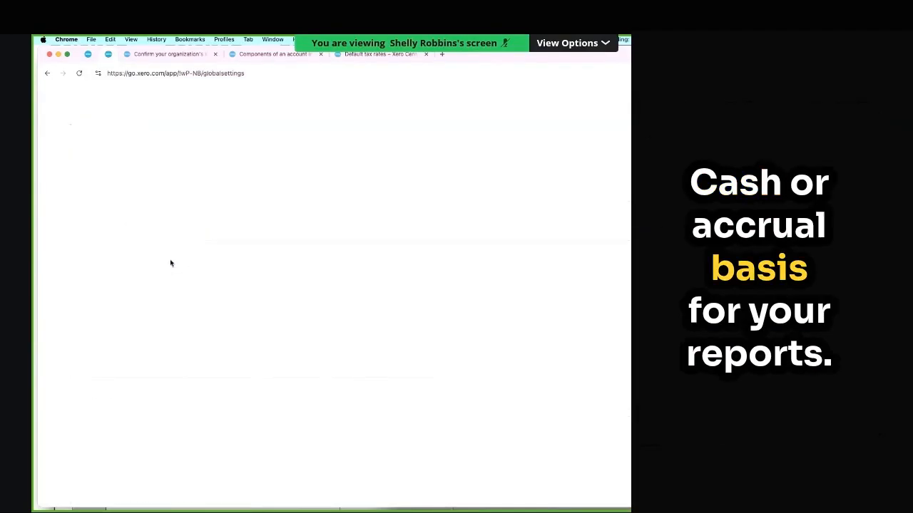
scroll(203, 325, "down", 3)
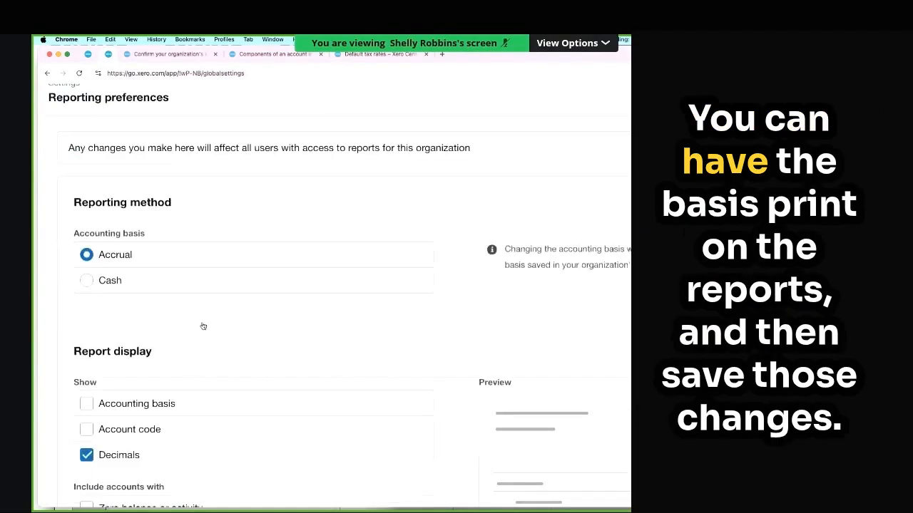
left_click(324, 346)
scroll(324, 346, "down", 3)
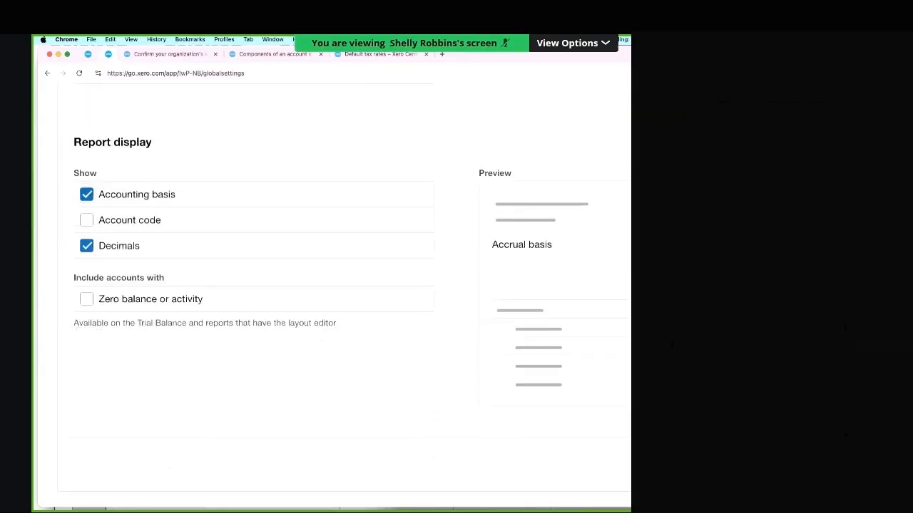
scroll(69, 221, "up", 4)
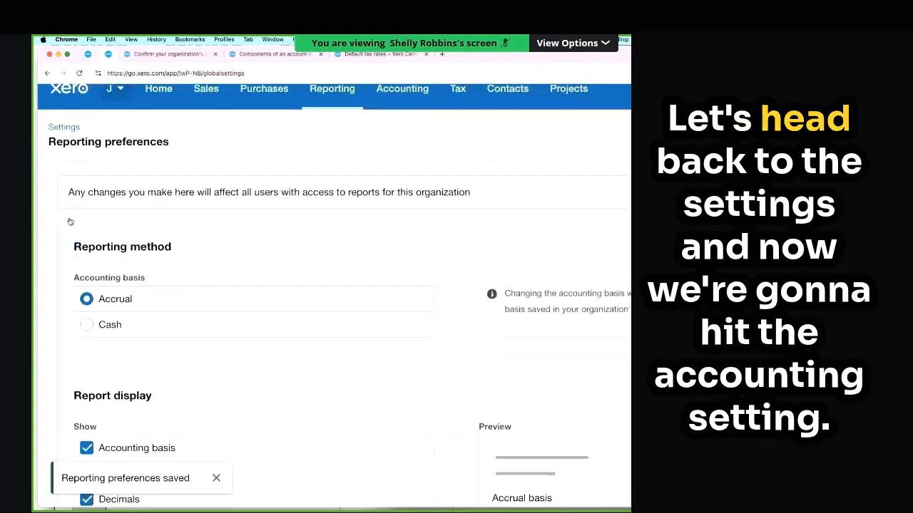
- Return to the organization's settings and open the Financial settings in the Accounting section
scroll(69, 221, "up", 1)
left_click(64, 144)
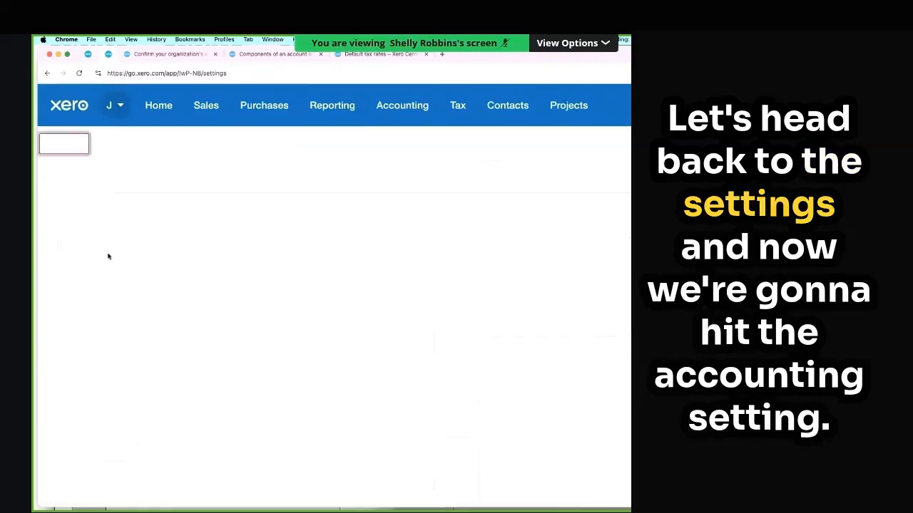
scroll(407, 335, "down", 5)
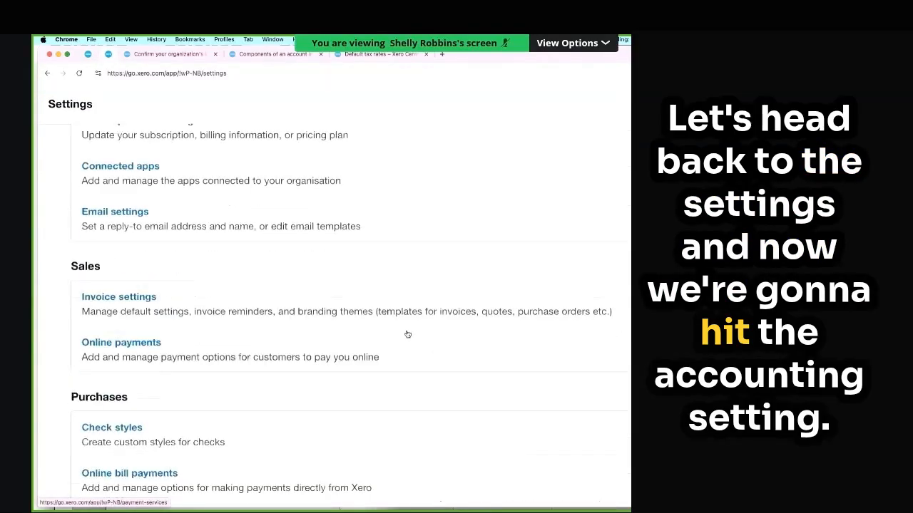
scroll(407, 334, "down", 10)
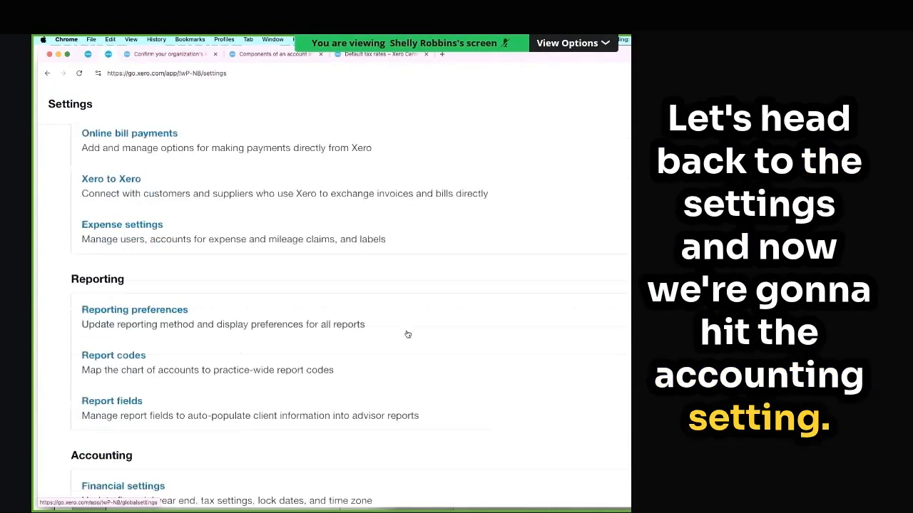
scroll(407, 334, "down", 4)
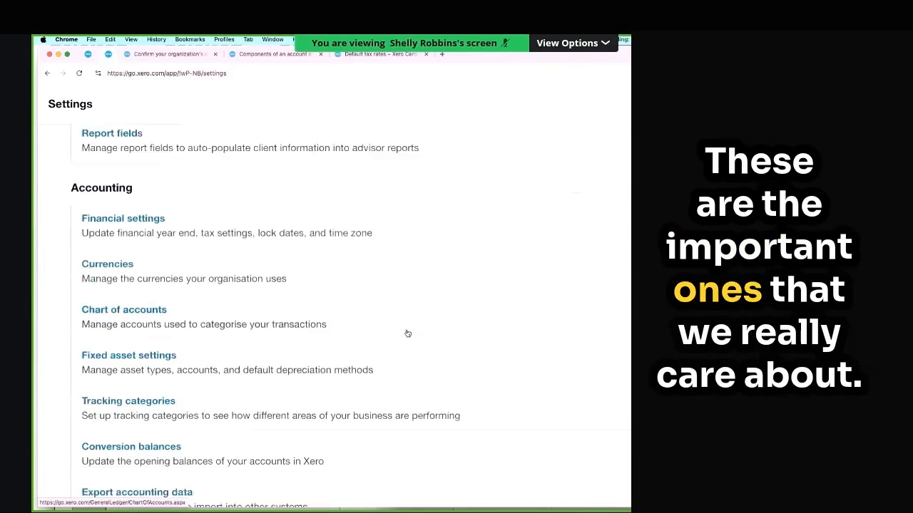
scroll(407, 334, "down", 1)
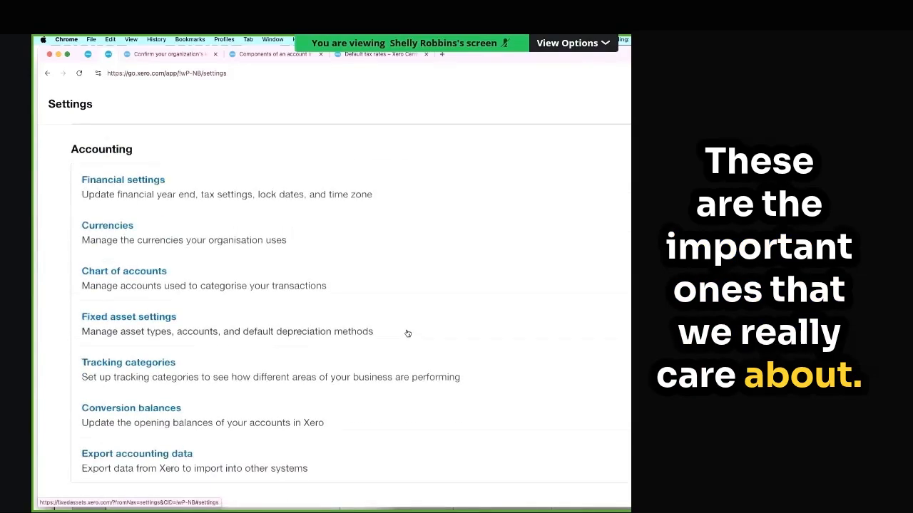
left_click(148, 181)
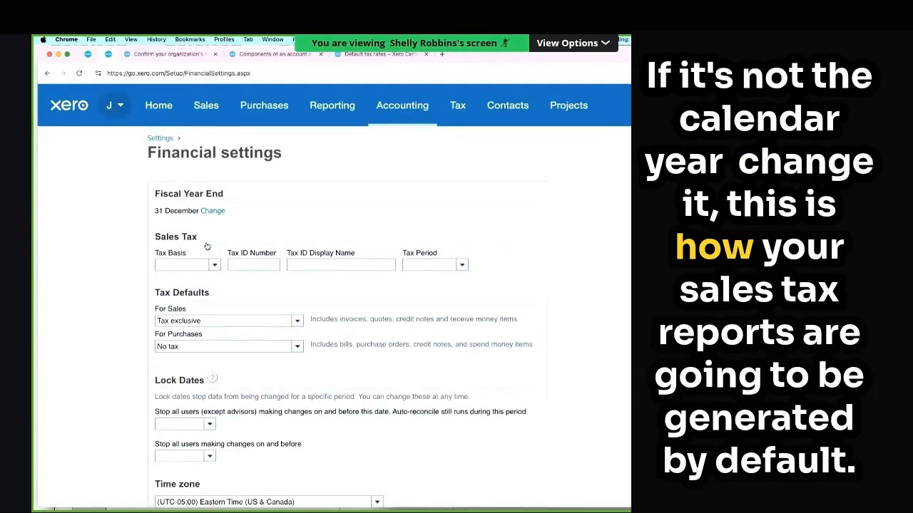
- Set the sales tax basis to Cash Basis and the tax period to 3 Monthly
triple_click(205, 244)
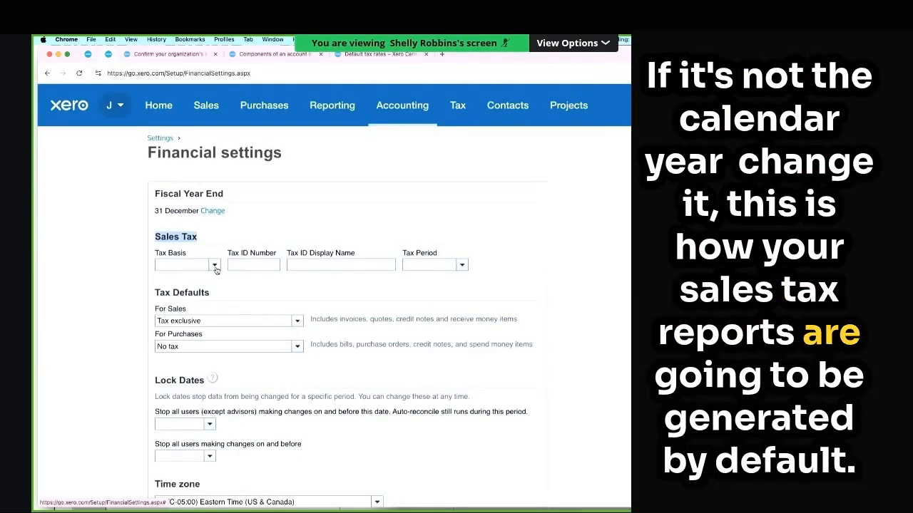
left_click(214, 266)
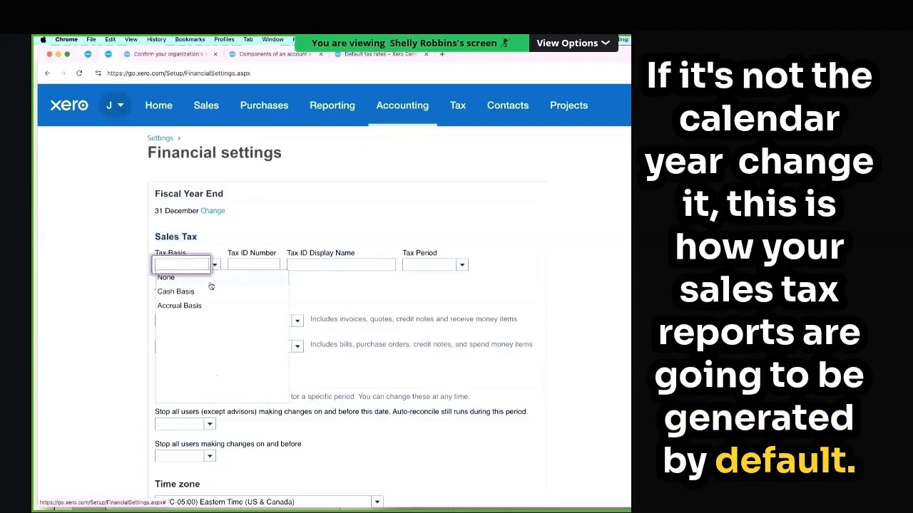
left_click(194, 293)
key("Tab")
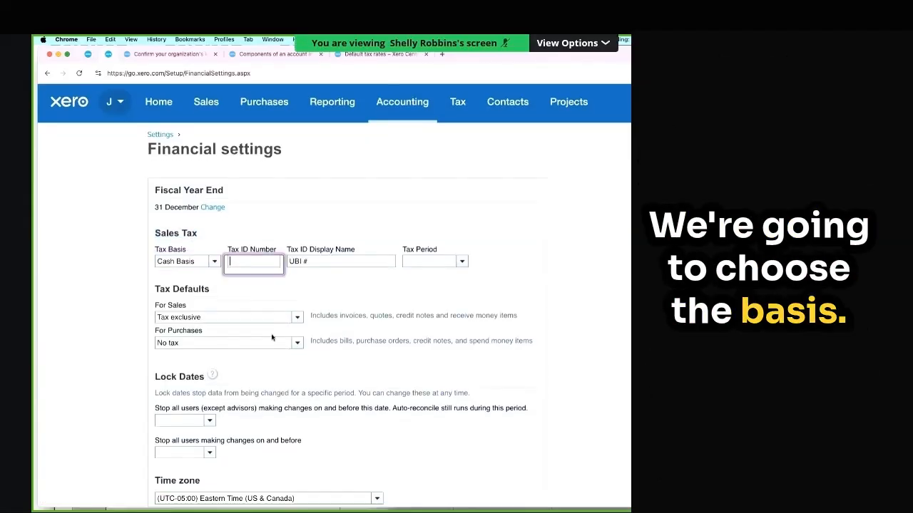
left_click(462, 261)
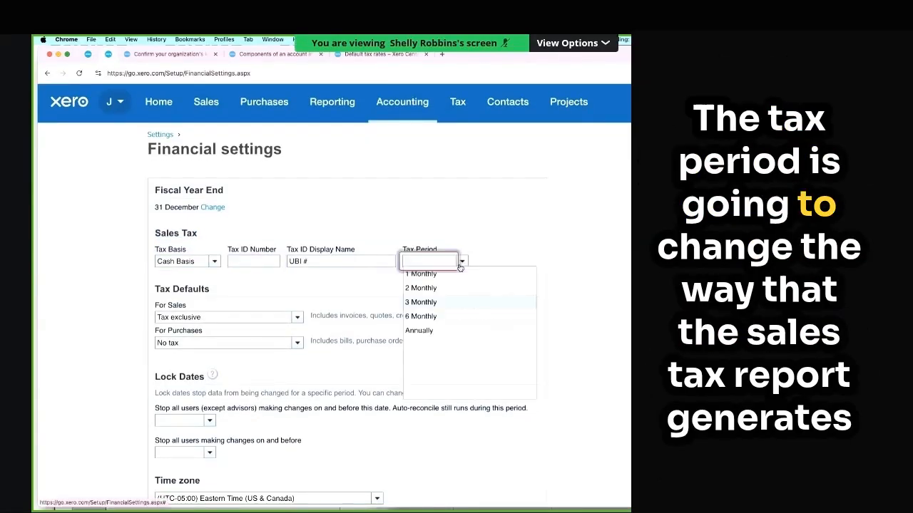
left_click(450, 294)
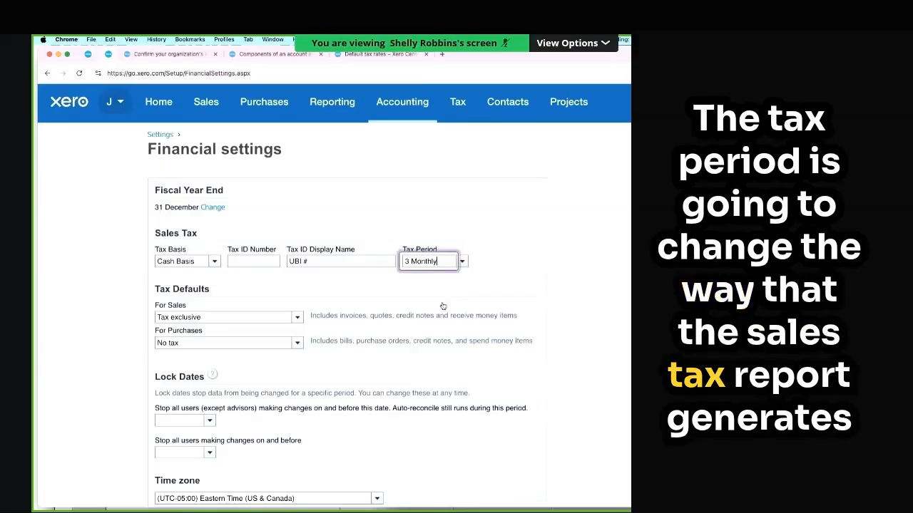
- Review the tax defaults, lock dates and time zone, and save the financial settings
scroll(442, 305, "down", 1)
scroll(443, 305, "down", 2)
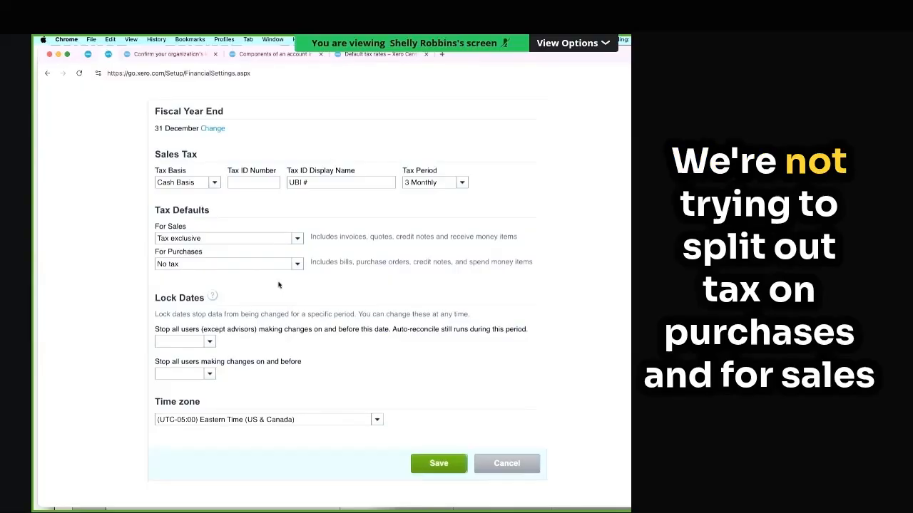
scroll(278, 285, "down", 1)
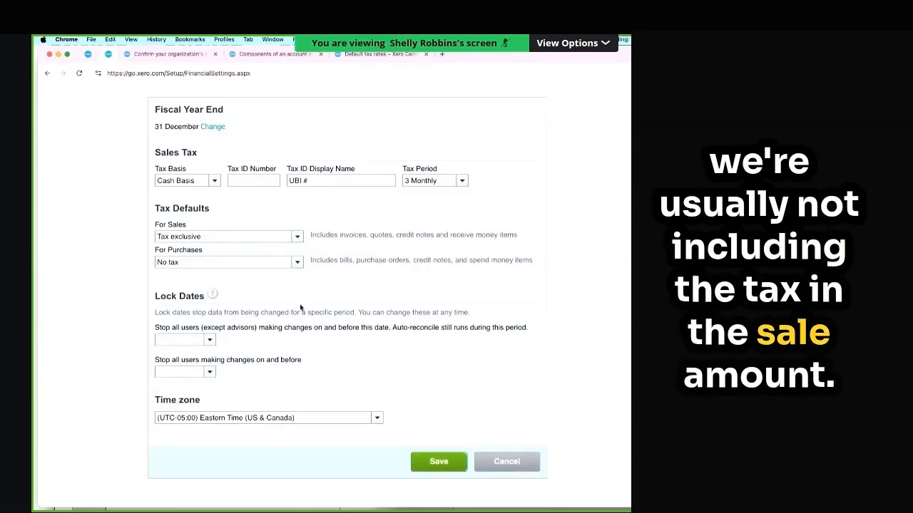
scroll(300, 307, "down", 1)
scroll(300, 307, "down", 3)
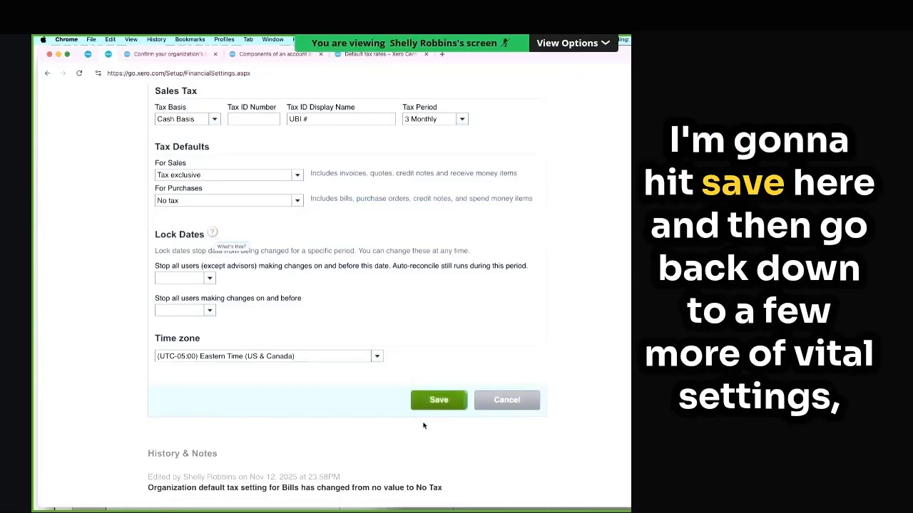
left_click(439, 400)
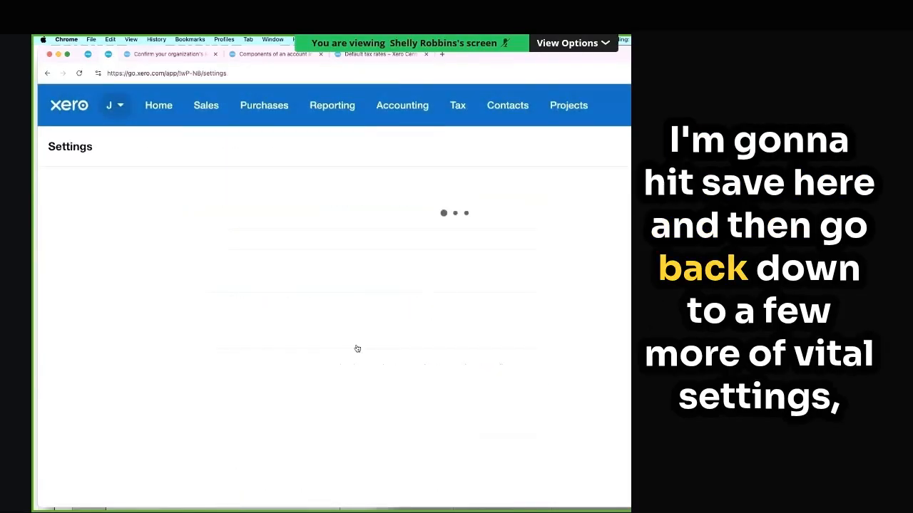
- Open the Chart of accounts from the Accounting section of the organization's settings
scroll(357, 348, "down", 6)
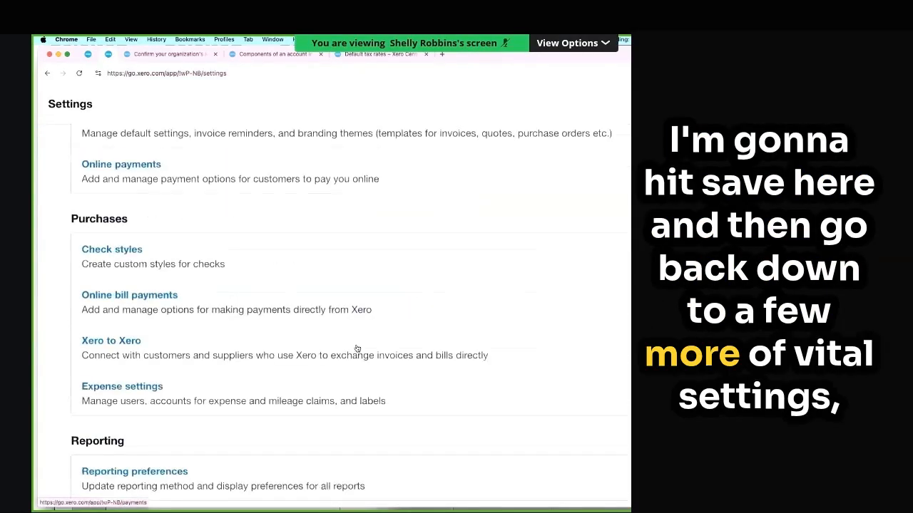
scroll(357, 349, "down", 2)
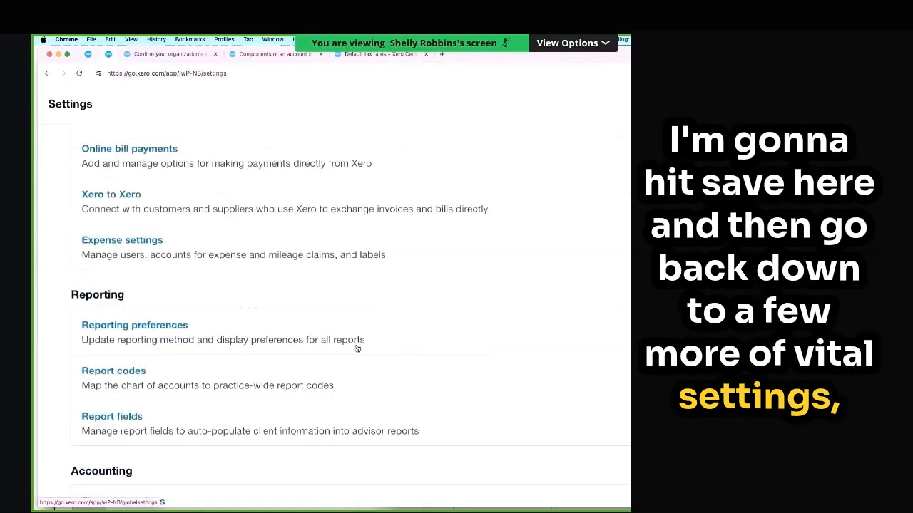
scroll(358, 348, "down", 3)
scroll(358, 349, "down", 1)
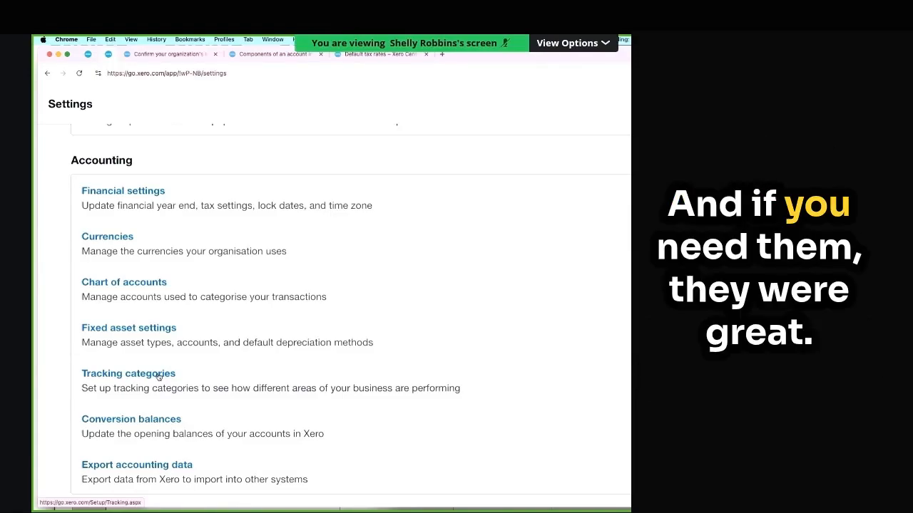
left_click(157, 284)
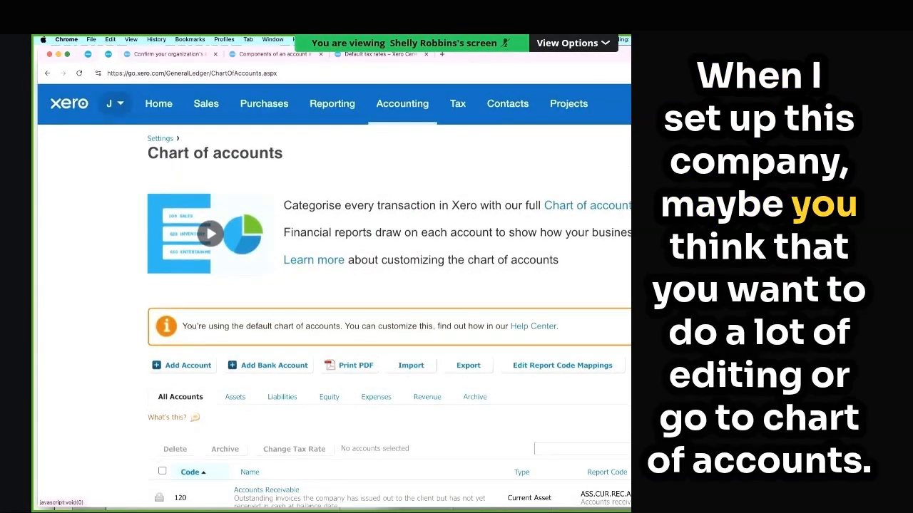
- Look through the default chart of accounts and dismiss the notice about using the default chart
scroll(157, 286, "down", 3)
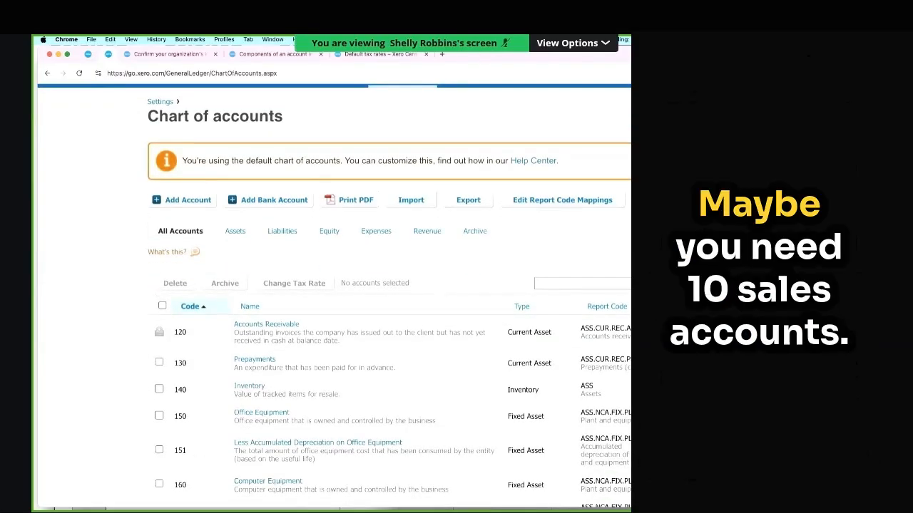
scroll(334, 285, "down", 2)
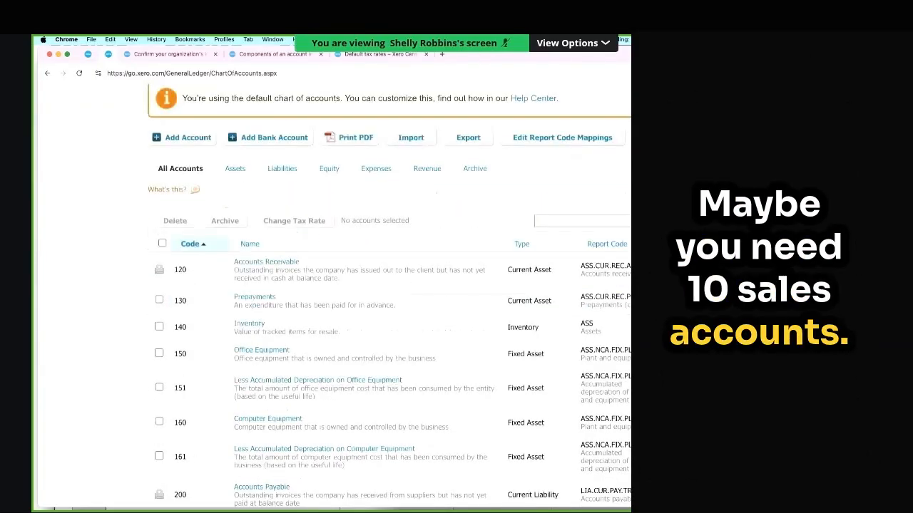
scroll(389, 296, "up", 1)
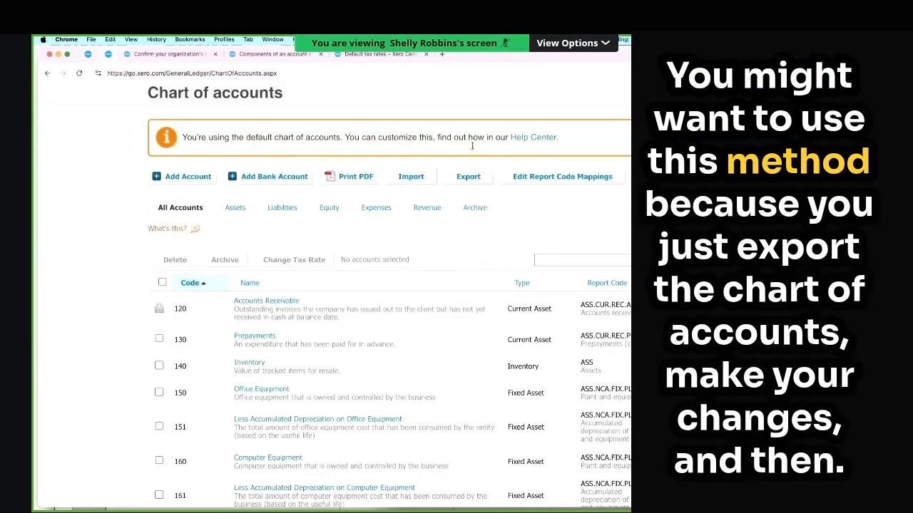
left_click_drag(243, 138, 345, 137)
left_click(756, 137)
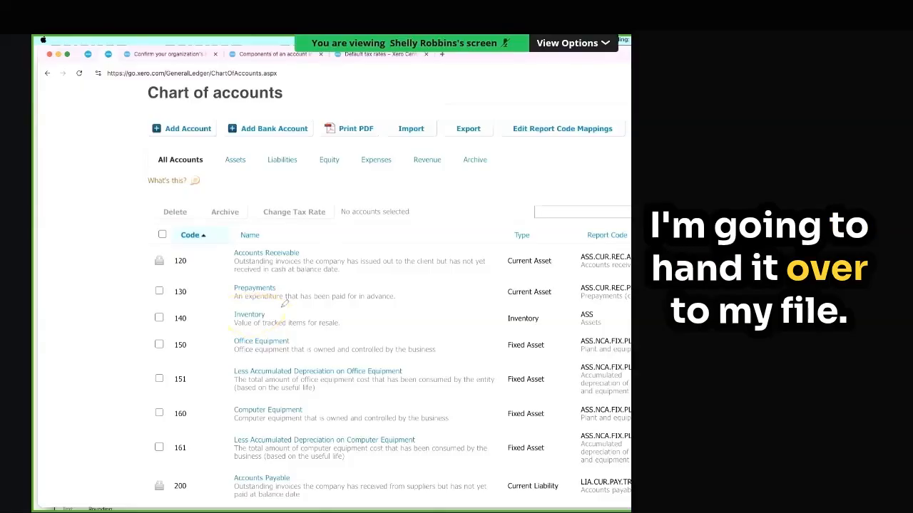
- Switch to Numbers to review the exported Example ChartOfAccounts spreadsheet, and return to Xero in the browser
key("super+Tab")
key("Tab")
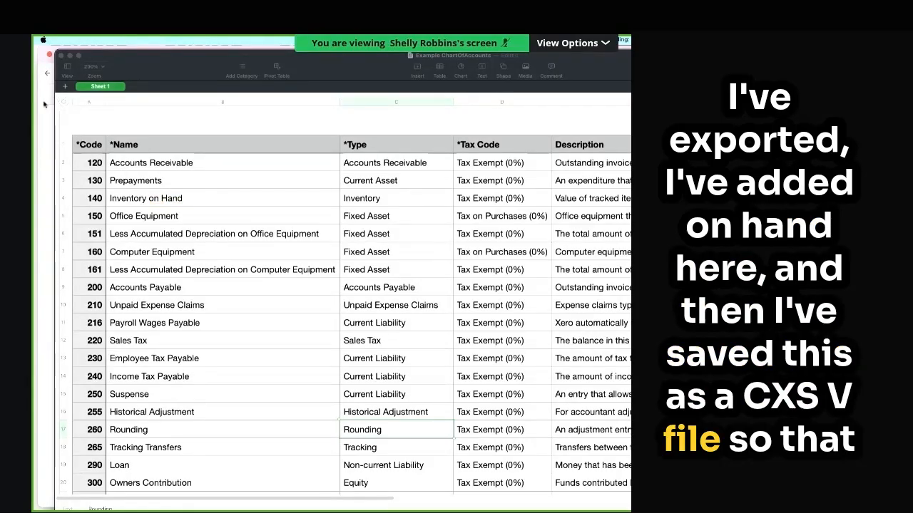
left_click(45, 151)
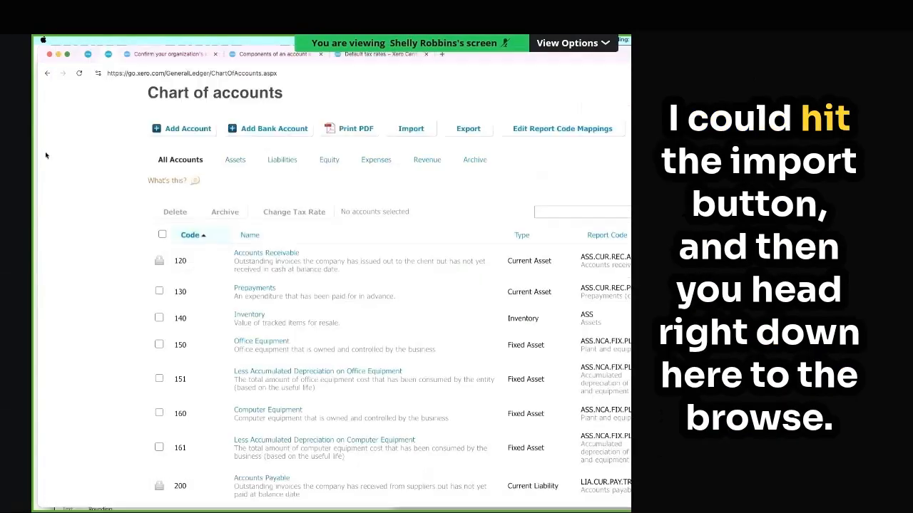
- Import the modified chart of accounts file into the organization, with Xero as the source system
left_click(411, 128)
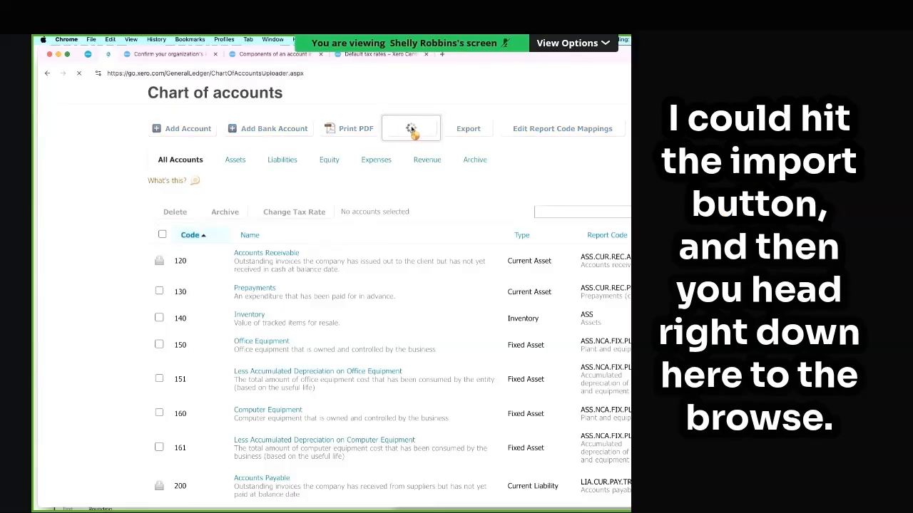
triple_click(181, 197)
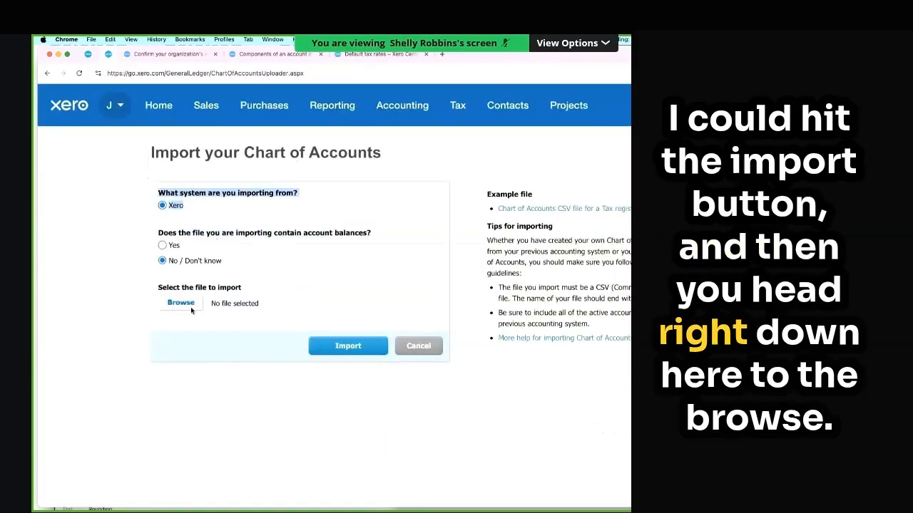
left_click(191, 310)
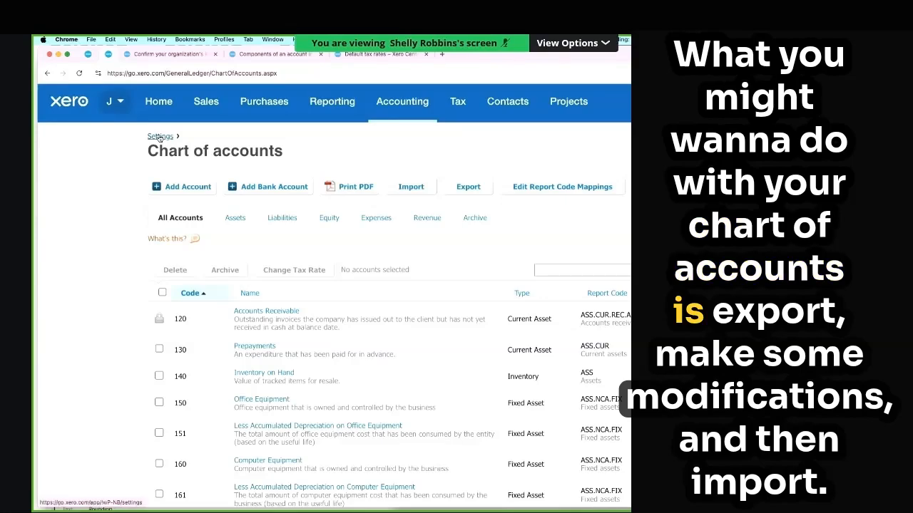
- Return to the organization's settings and look over the accounts in the Example ChartOfAccounts spreadsheet in Numbers
left_click(160, 136)
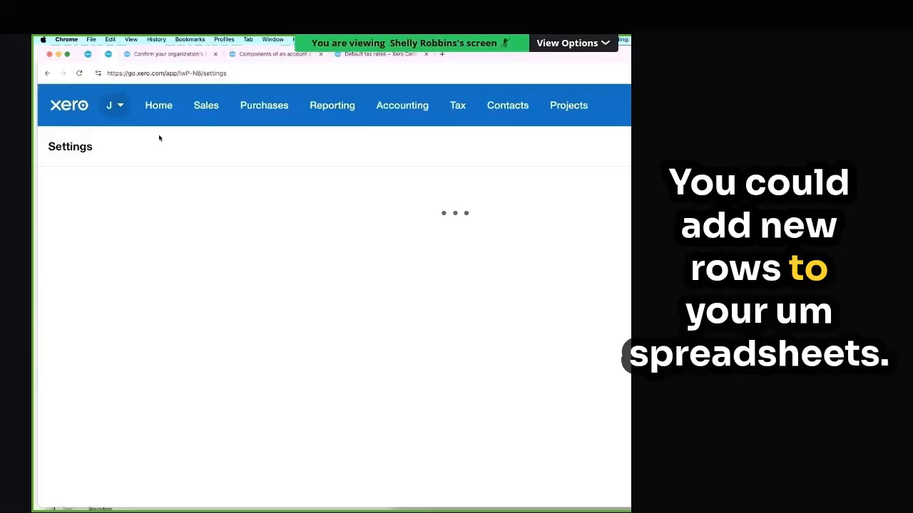
key("super+Tab")
key("super+Tab")
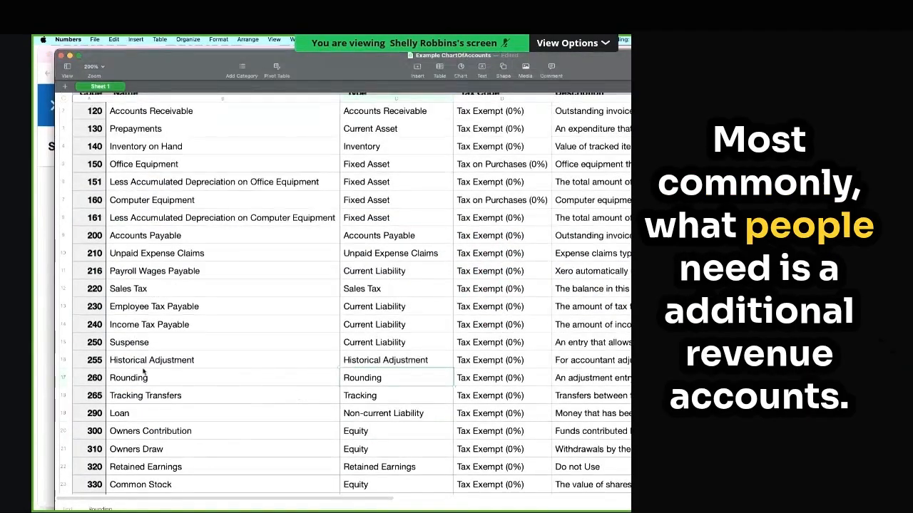
scroll(144, 372, "down", 5)
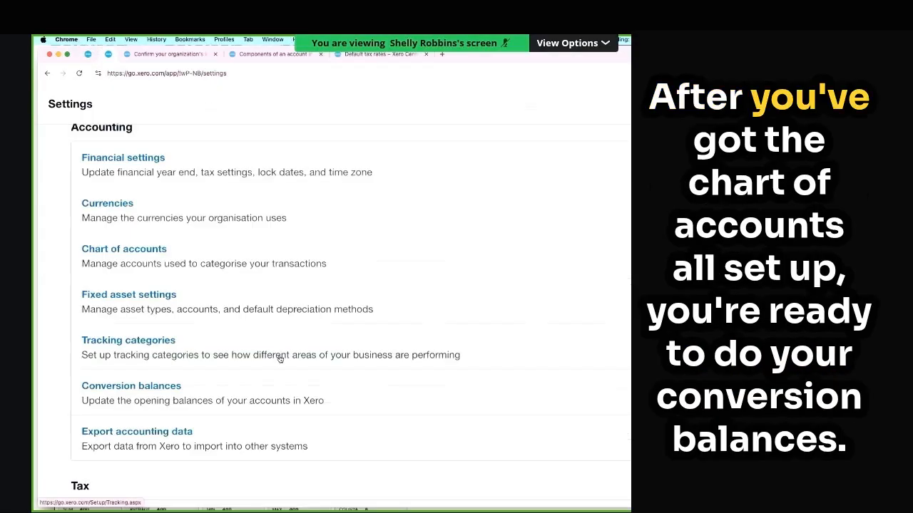
- Open Conversion balances in the Accounting settings and save the conversion date as January 2025
scroll(280, 359, "down", 1)
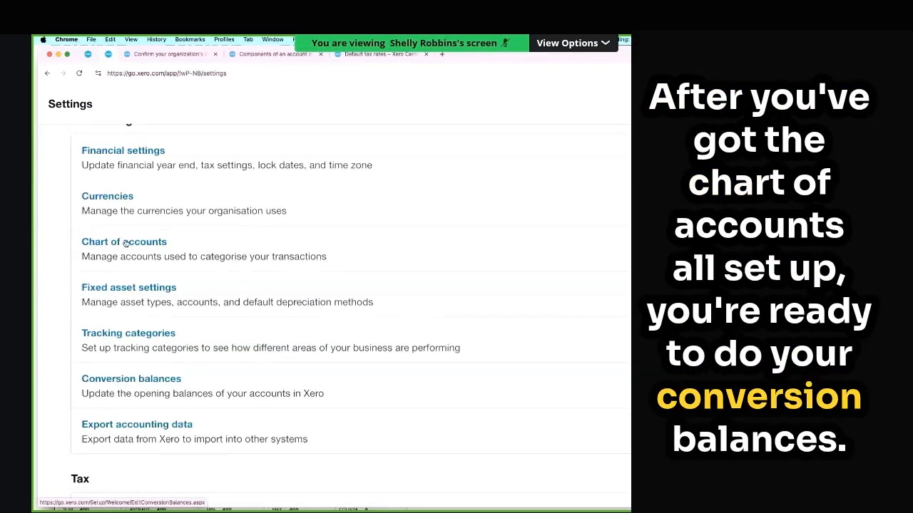
left_click(154, 389)
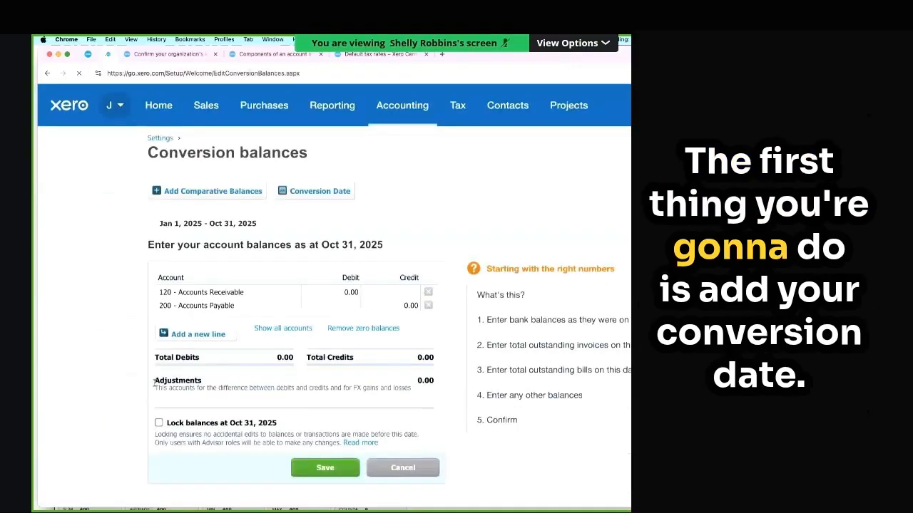
left_click(300, 193)
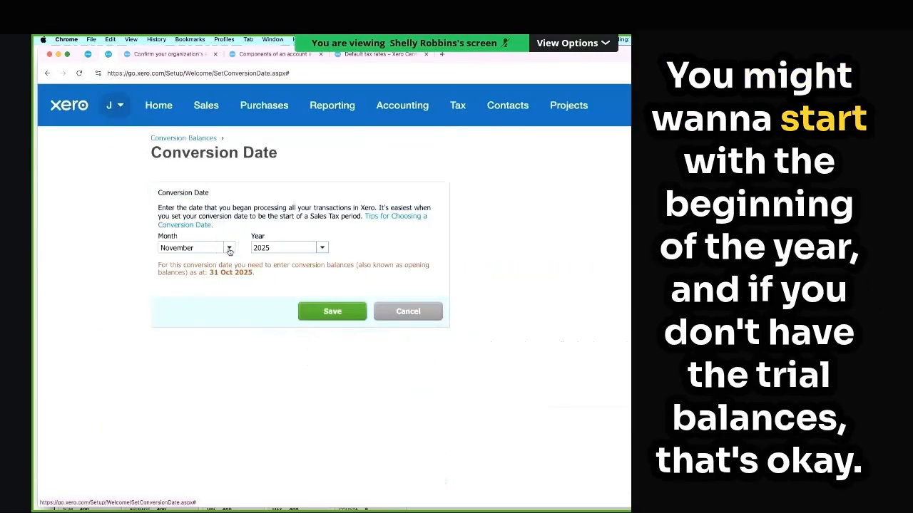
left_click(229, 248)
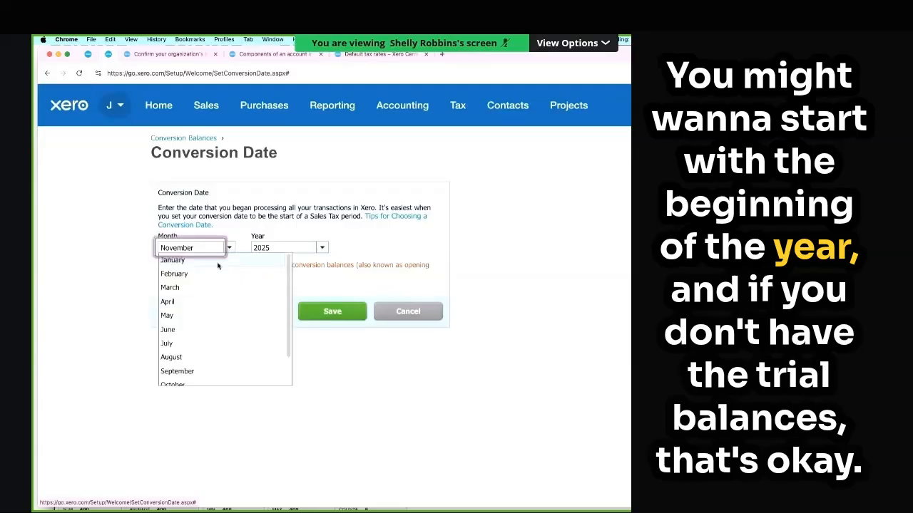
left_click(171, 259)
left_click(327, 313)
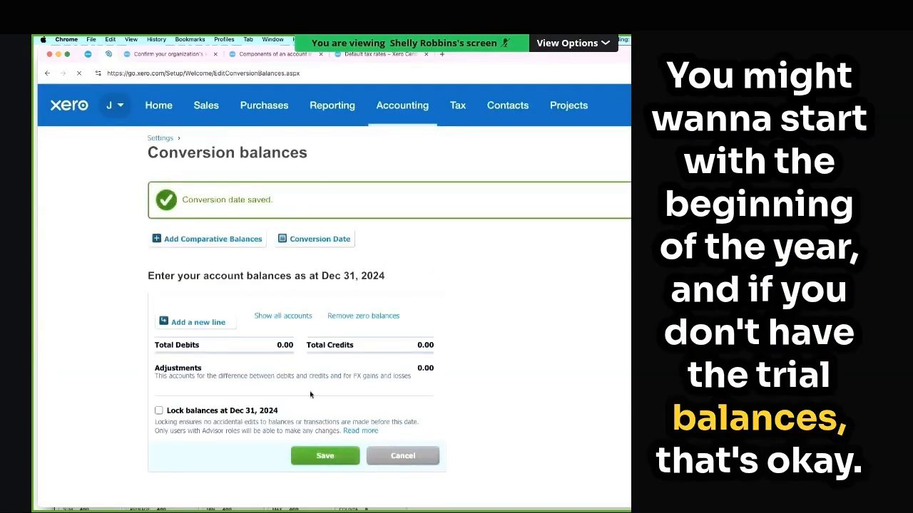
- Show all accounts in the conversion balances and look through the full account list
scroll(311, 394, "down", 2)
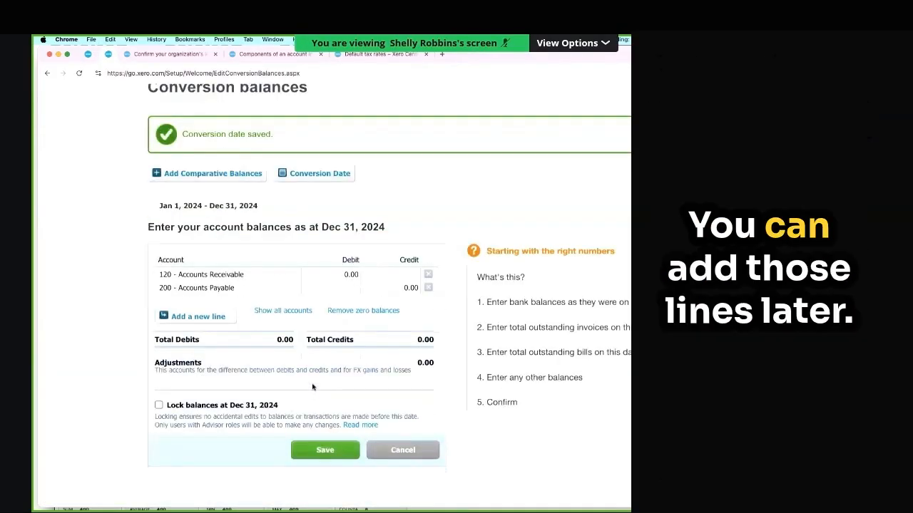
left_click(284, 312)
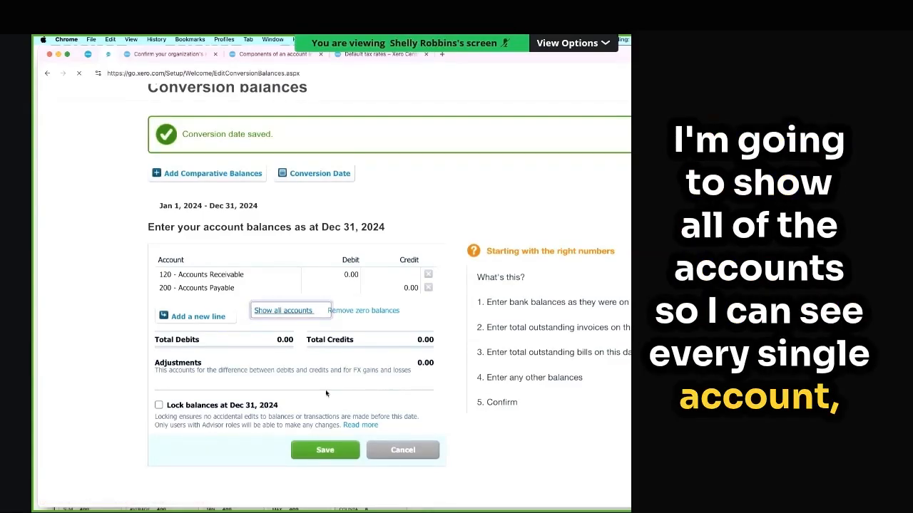
scroll(295, 337, "down", 8)
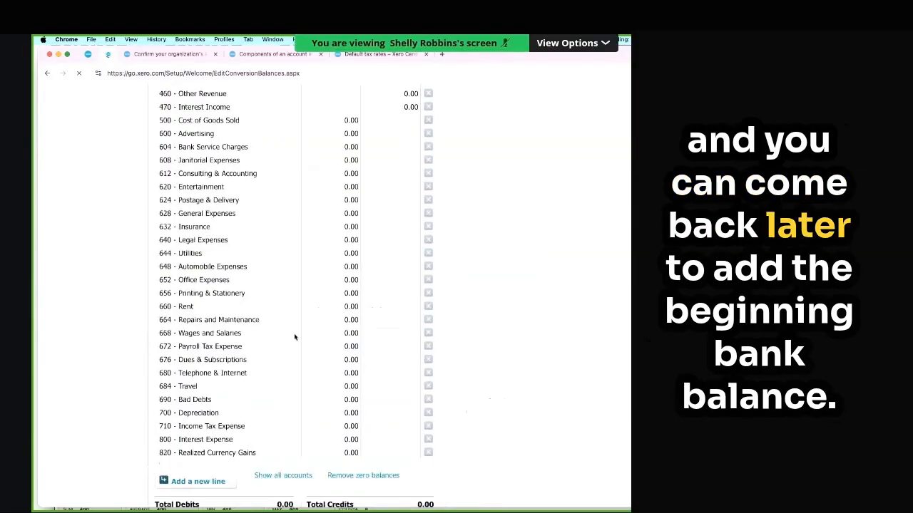
scroll(294, 338, "up", 8)
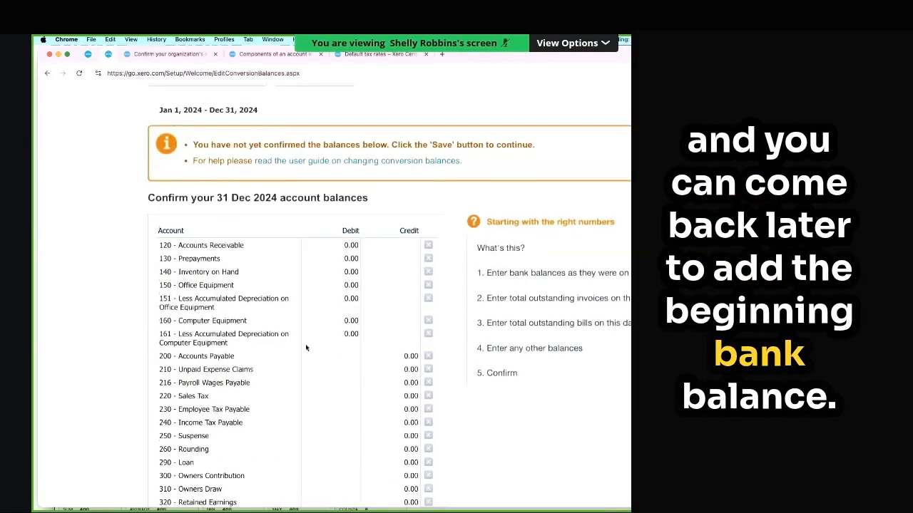
- Lock the conversion balances at Dec 31, 2024 and save them
scroll(306, 343, "down", 3)
scroll(305, 347, "down", 8)
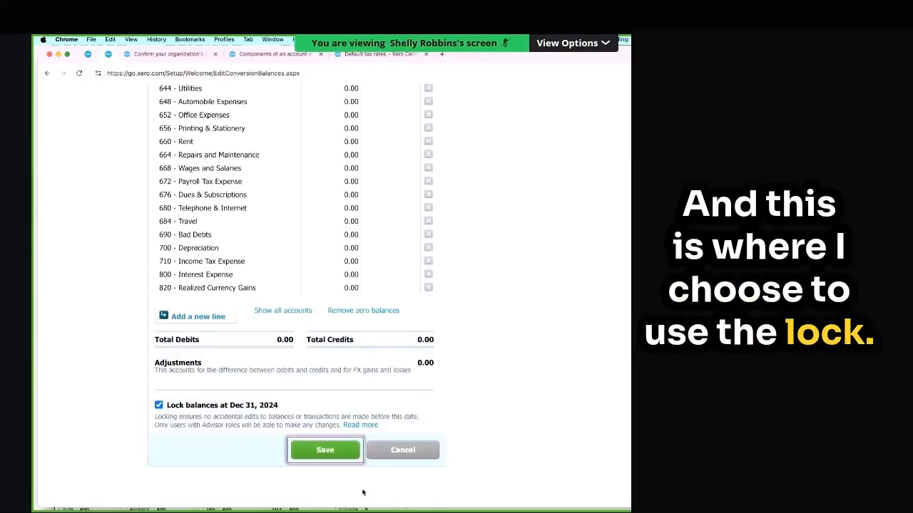
left_click(335, 450)
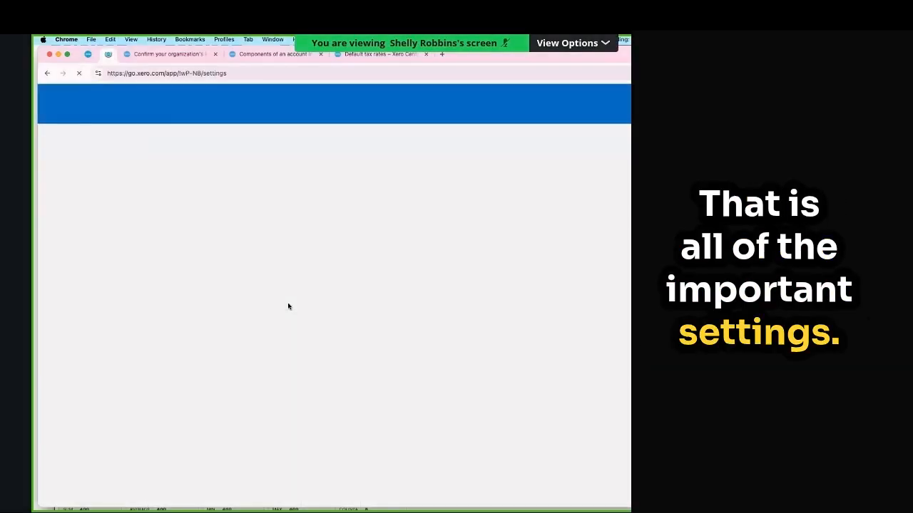
- Open the Income Statement (Profit and Loss) report and look through its operating expense accounts
scroll(283, 340, "down", 12)
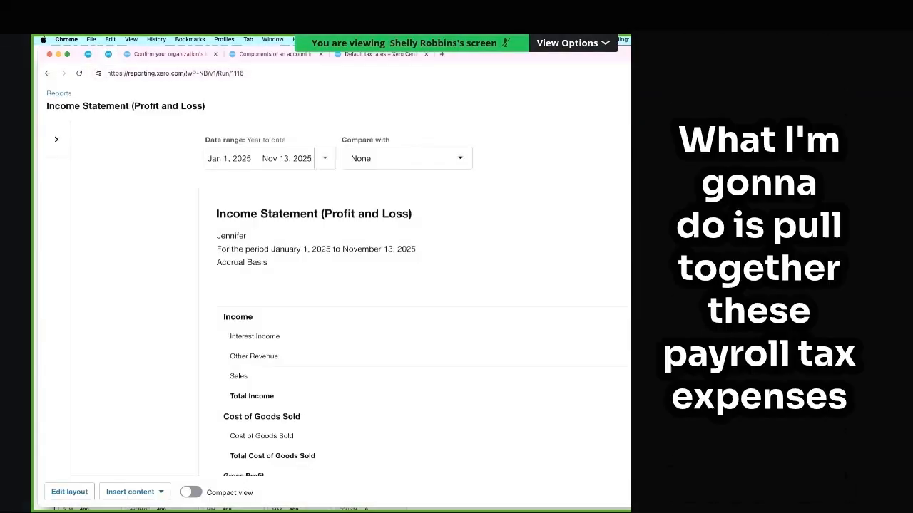
scroll(413, 285, "down", 8)
scroll(421, 285, "down", 3)
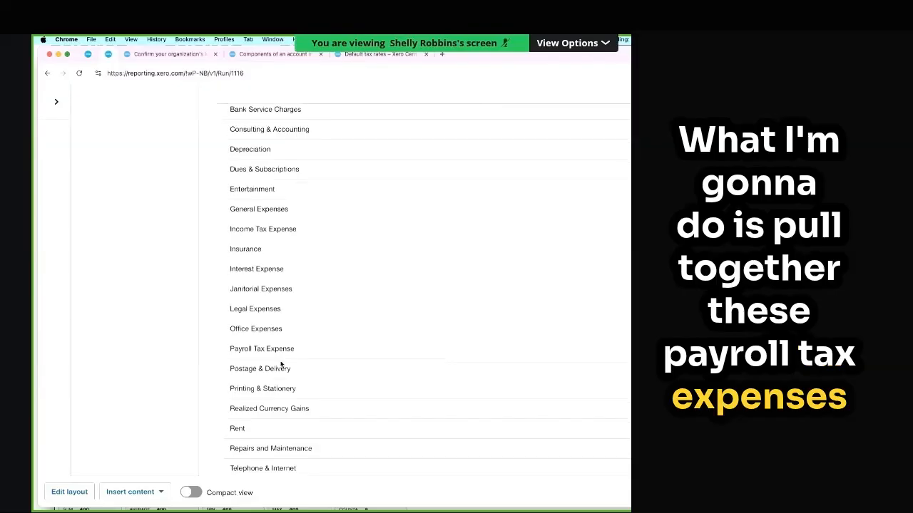
scroll(281, 361, "down", 3)
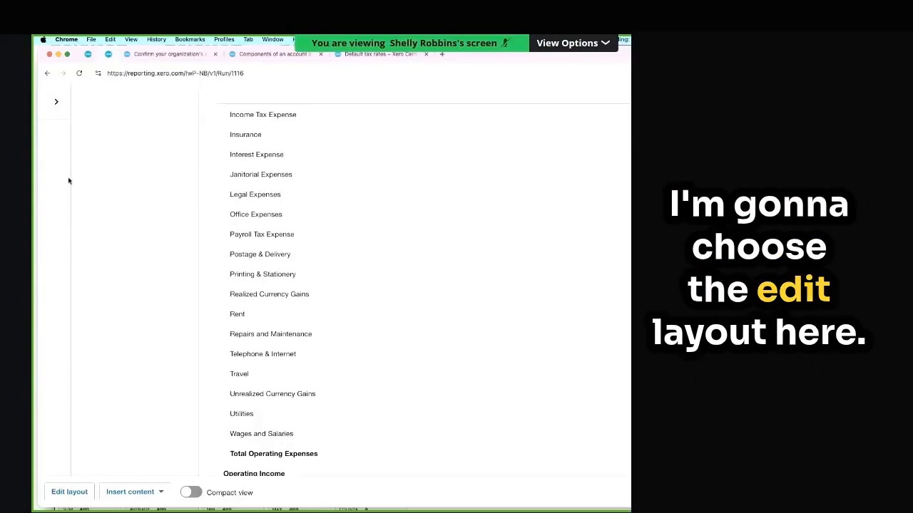
- Open the Income Statement's layout for editing and add a row group named Payroll Expenses
left_click(69, 492)
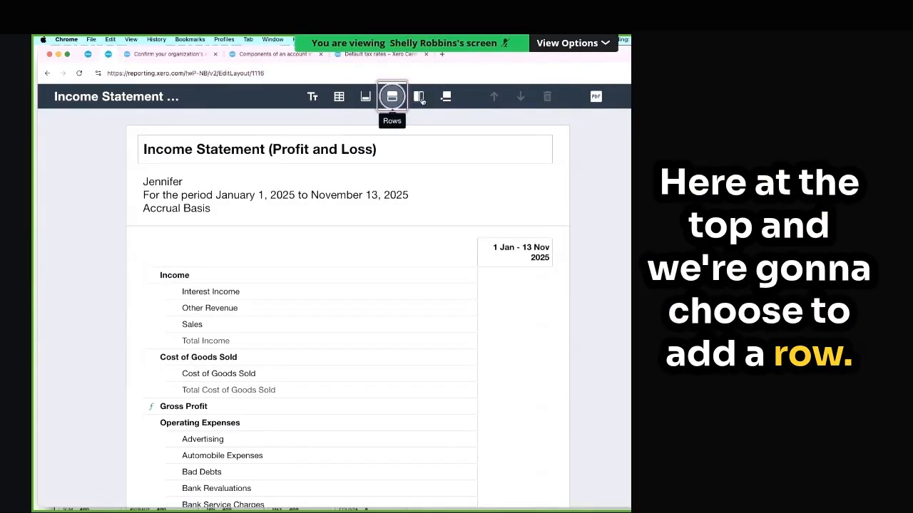
left_click(394, 100)
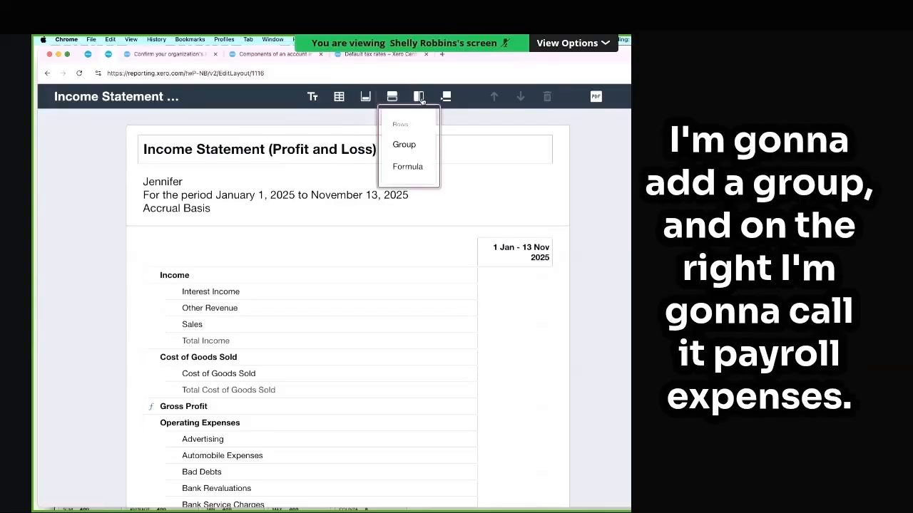
left_click(401, 146)
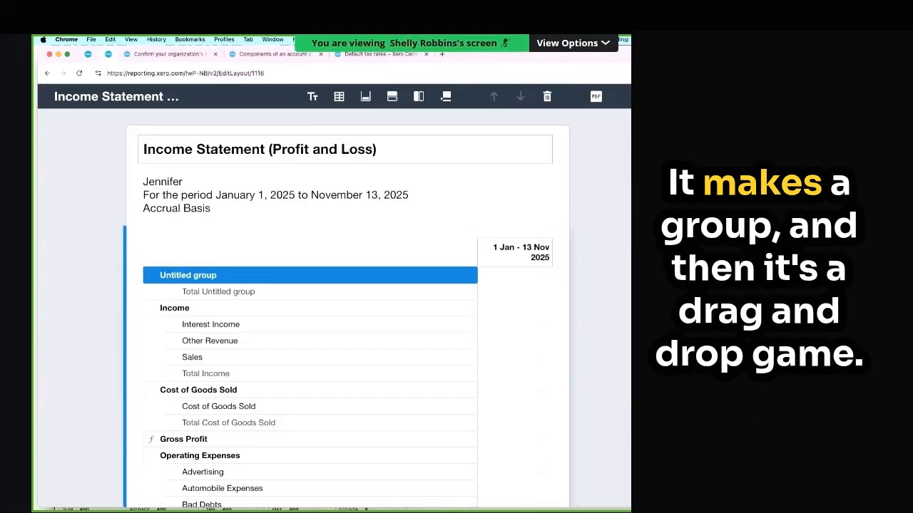
type("Payroll Expenses")
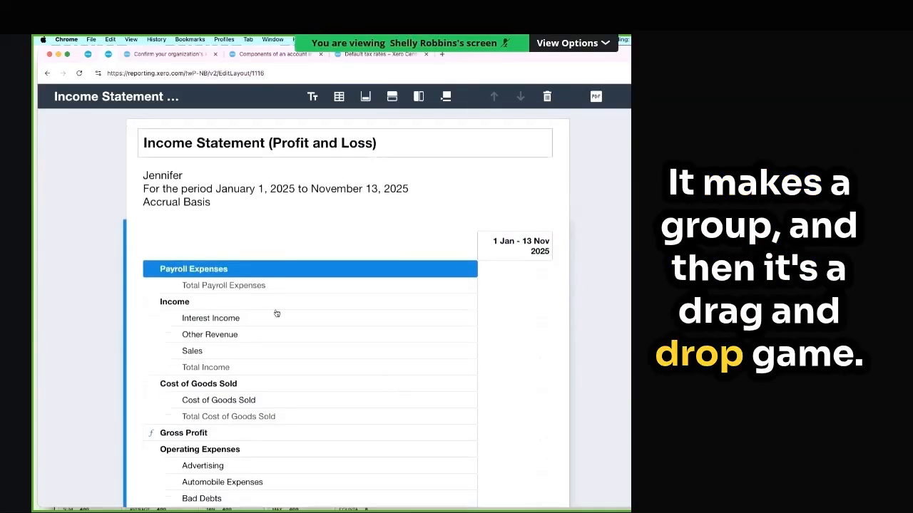
scroll(263, 308, "down", 2)
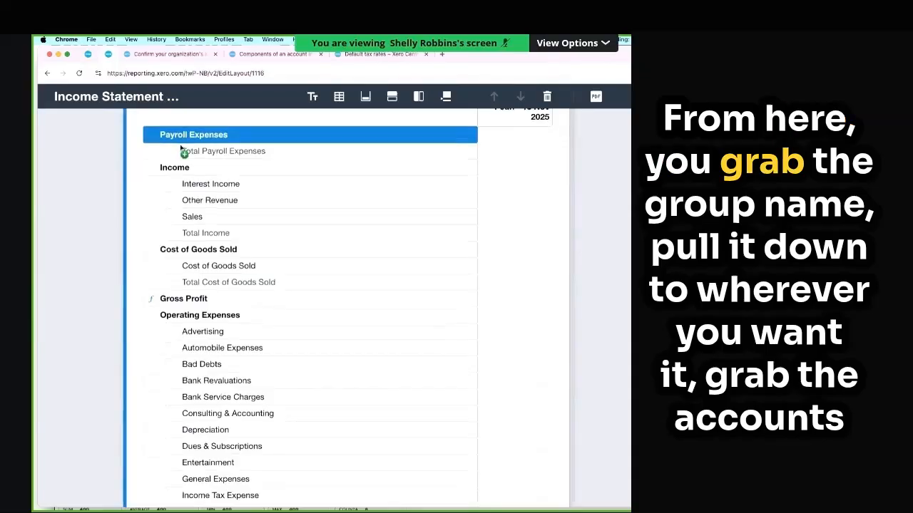
- Move the Payroll Expenses group below Office Expenses in Operating Expenses, and place Payroll Tax Expense and Wages and Salaries inside it
left_click_drag(181, 149, 193, 492)
scroll(193, 492, "down", 1)
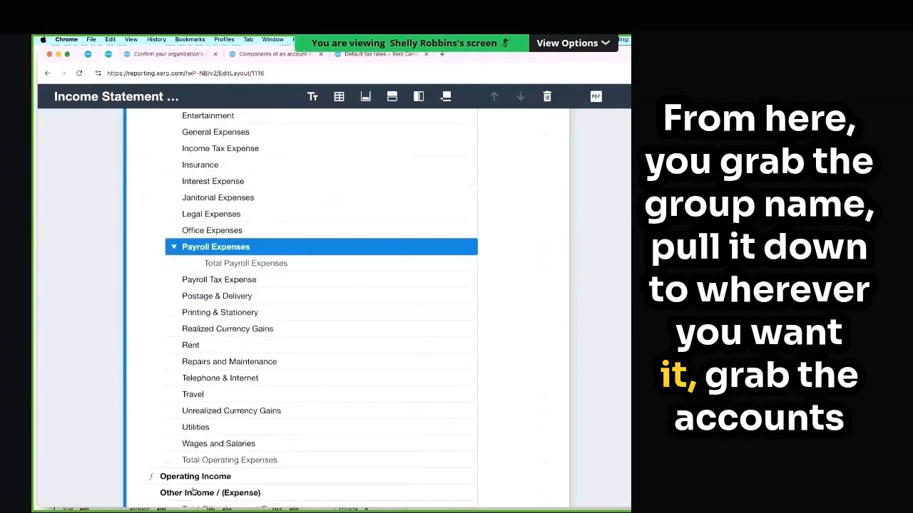
left_click_drag(219, 279, 246, 254)
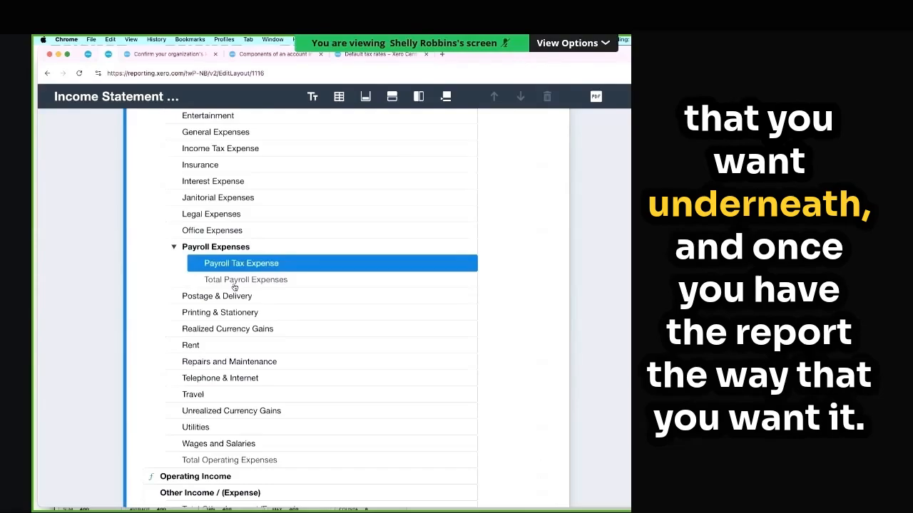
left_click(194, 445)
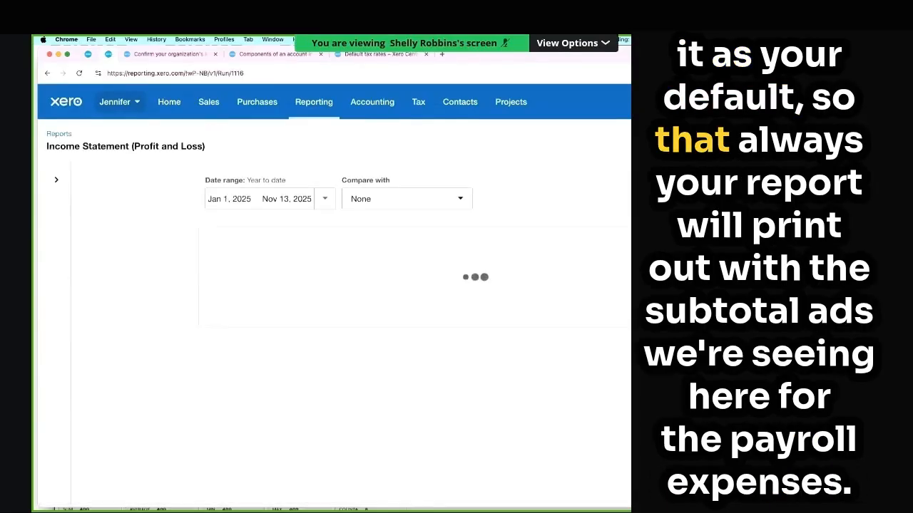
- Check the Total Payroll Expenses subtotal in the report and choose to make the custom Income Statement (Profit and Loss) report the default
scroll(334, 285, "down", 8)
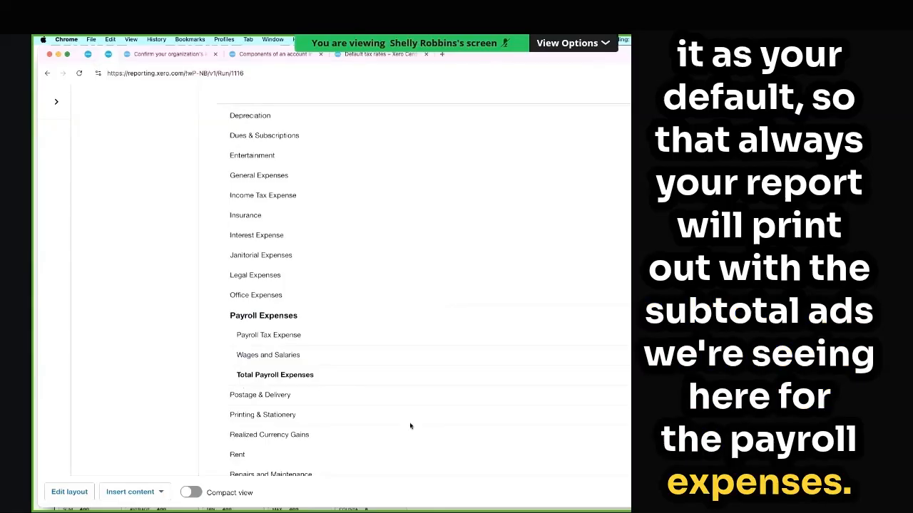
triple_click(276, 375)
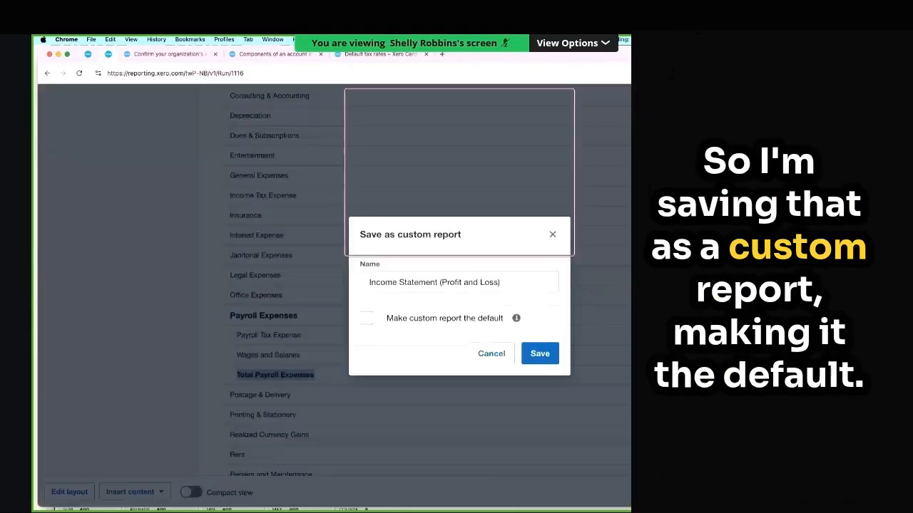
left_click(366, 318)
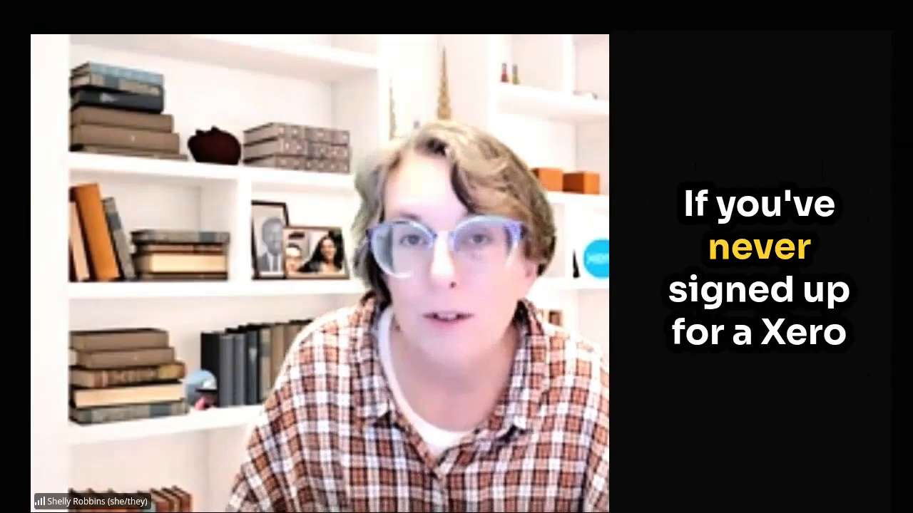